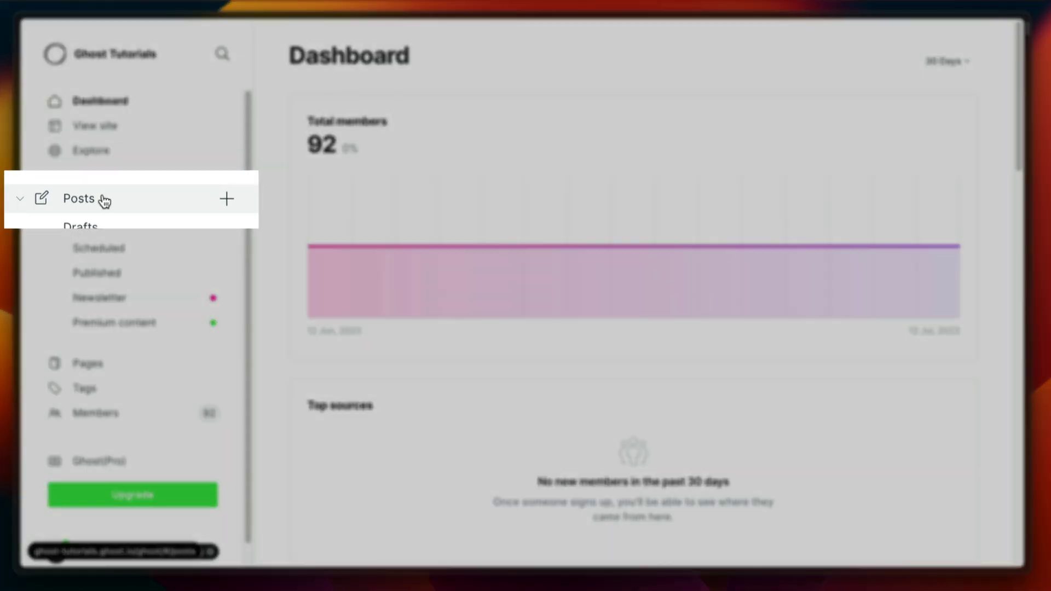
Step: Open the published post 'How to access your creativity on demand' from the Posts list
left_click(108, 200)
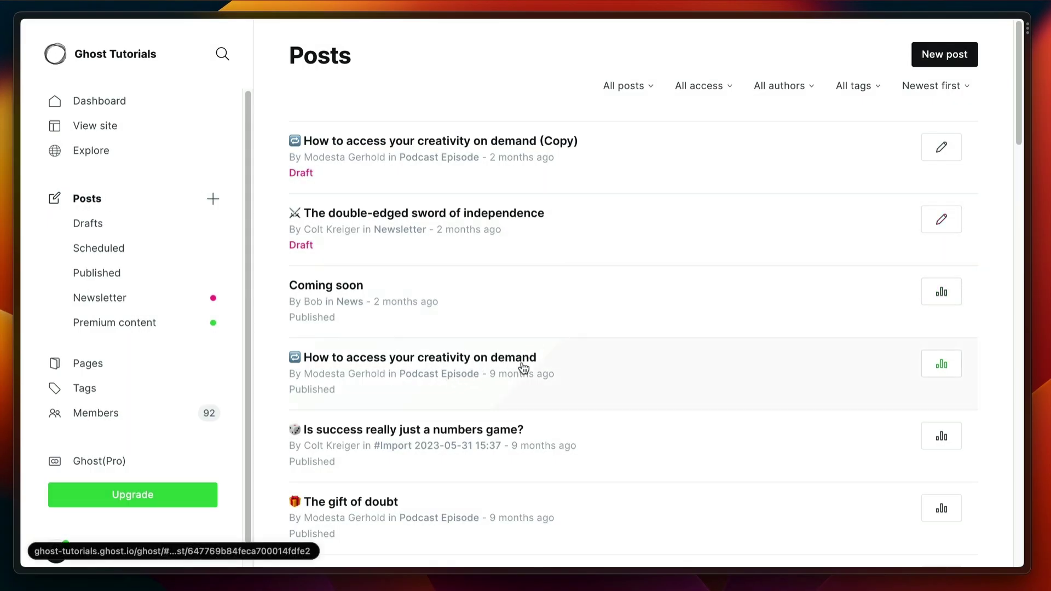
left_click(524, 368)
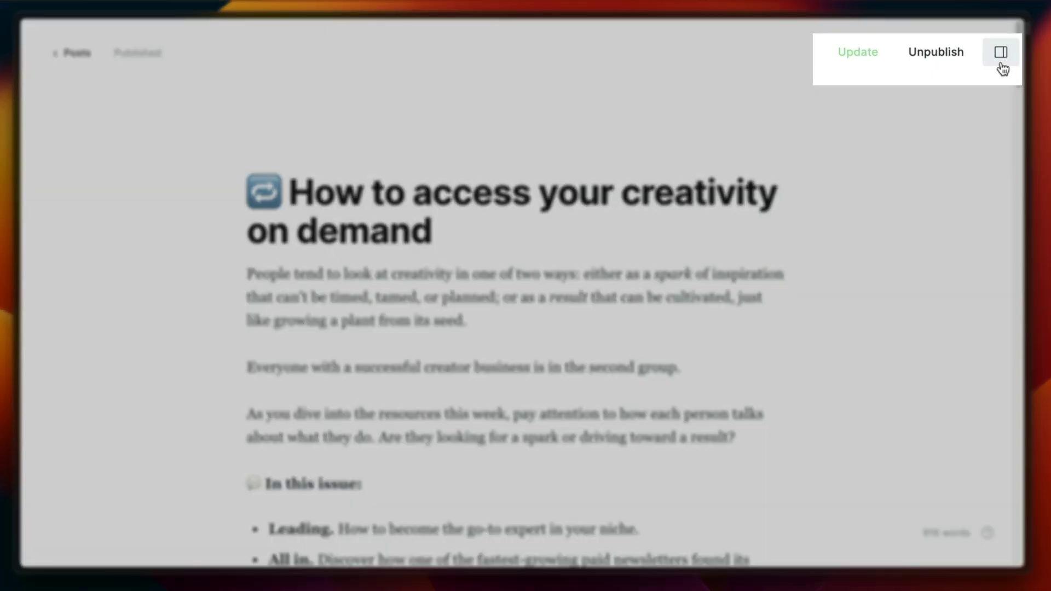
Step: Create a new 'Tutorial' tag on the creativity on demand post and save the update
left_click(1001, 65)
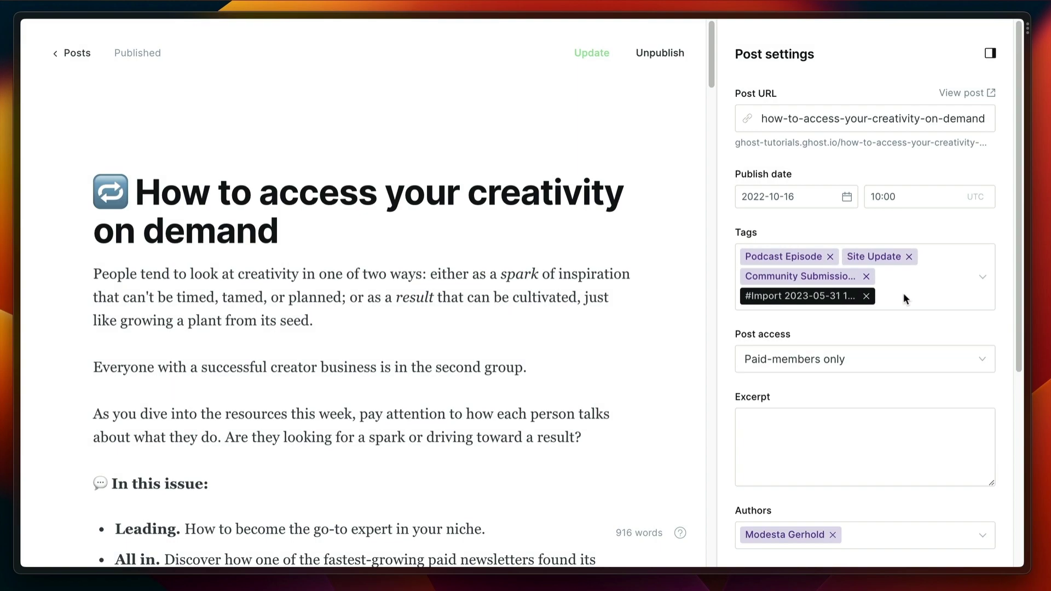
left_click(905, 299)
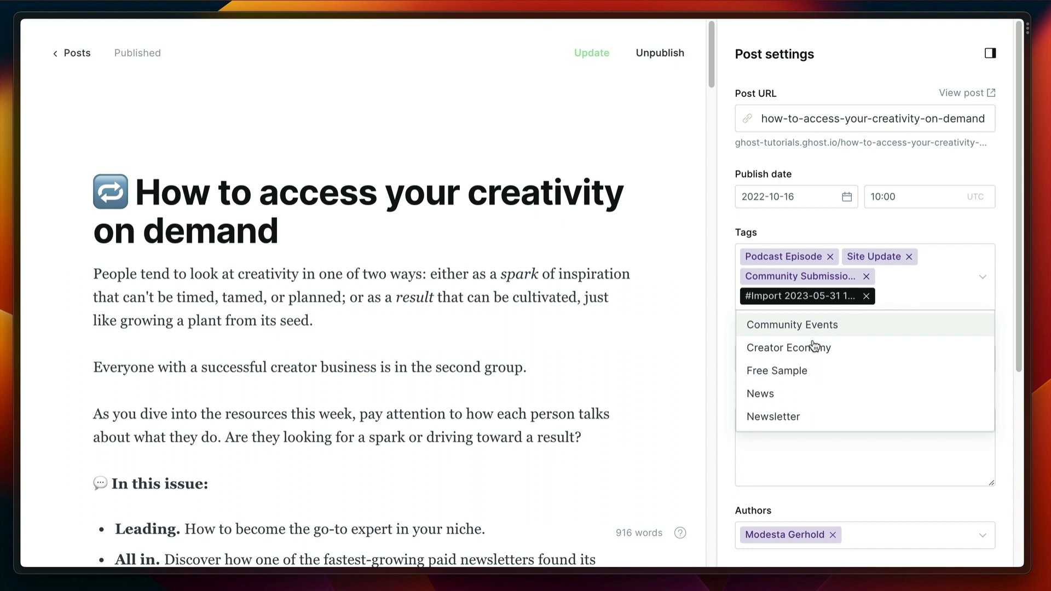
left_click(898, 296)
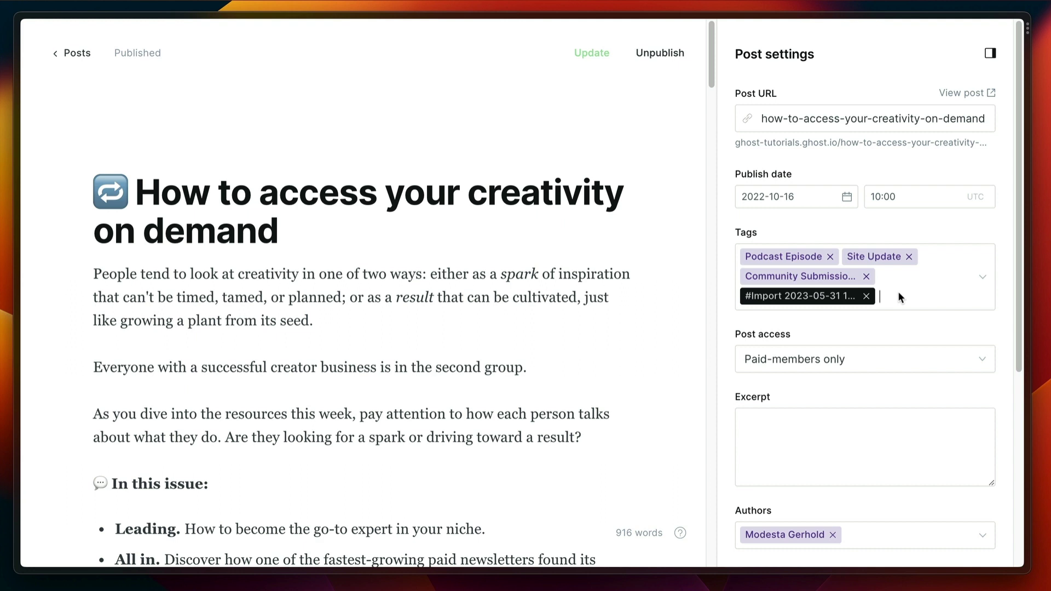
type("Tutorial")
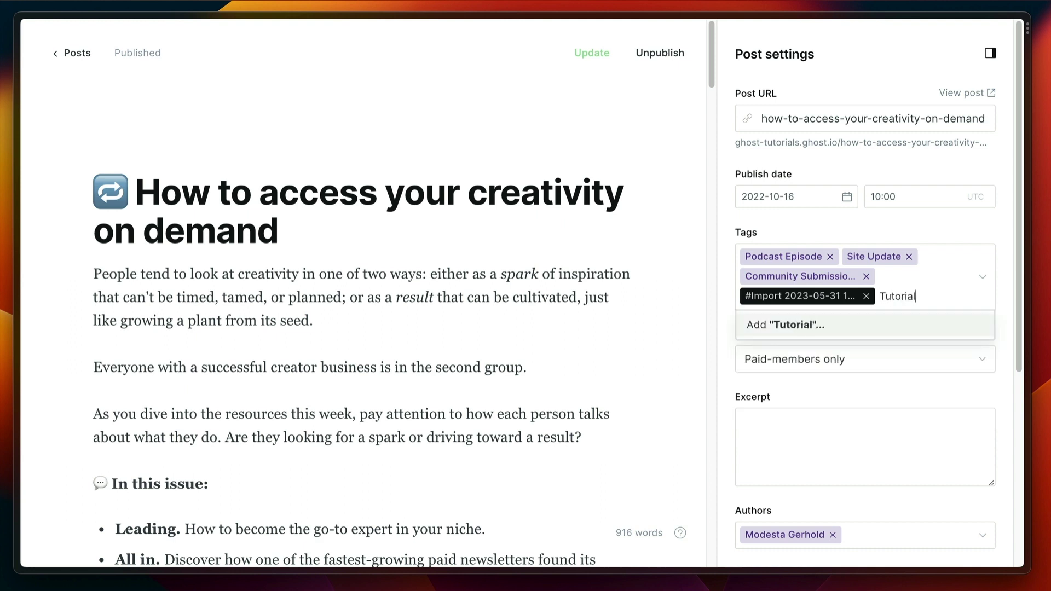
left_click(808, 328)
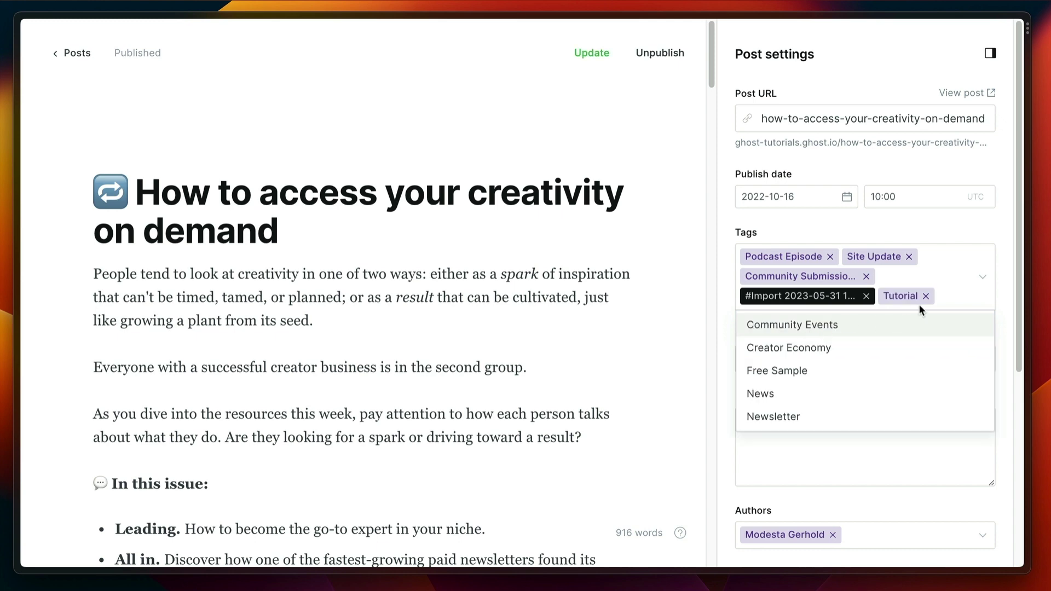
left_click(946, 294)
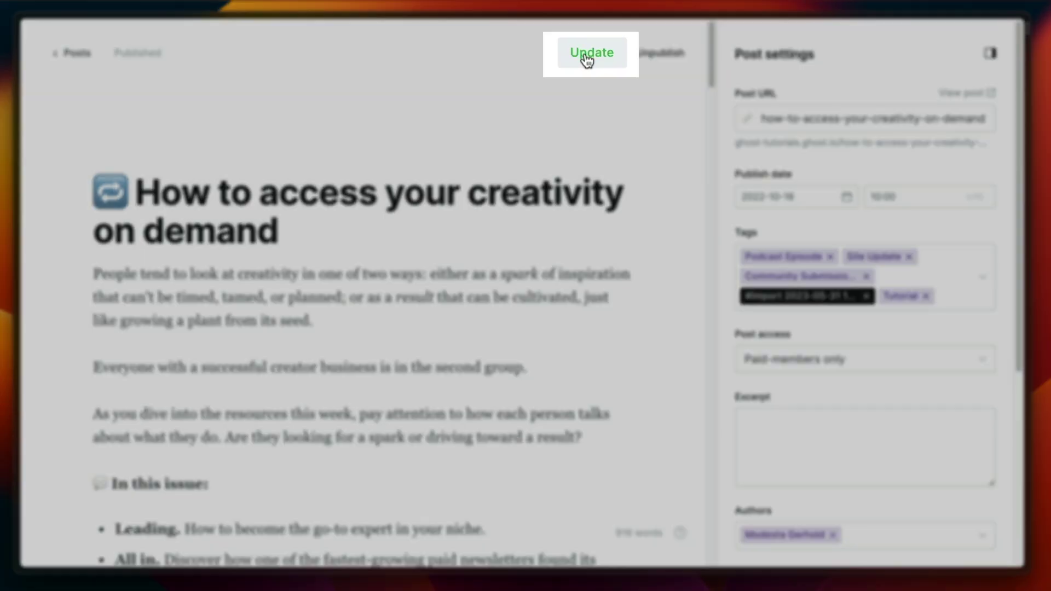
left_click(584, 57)
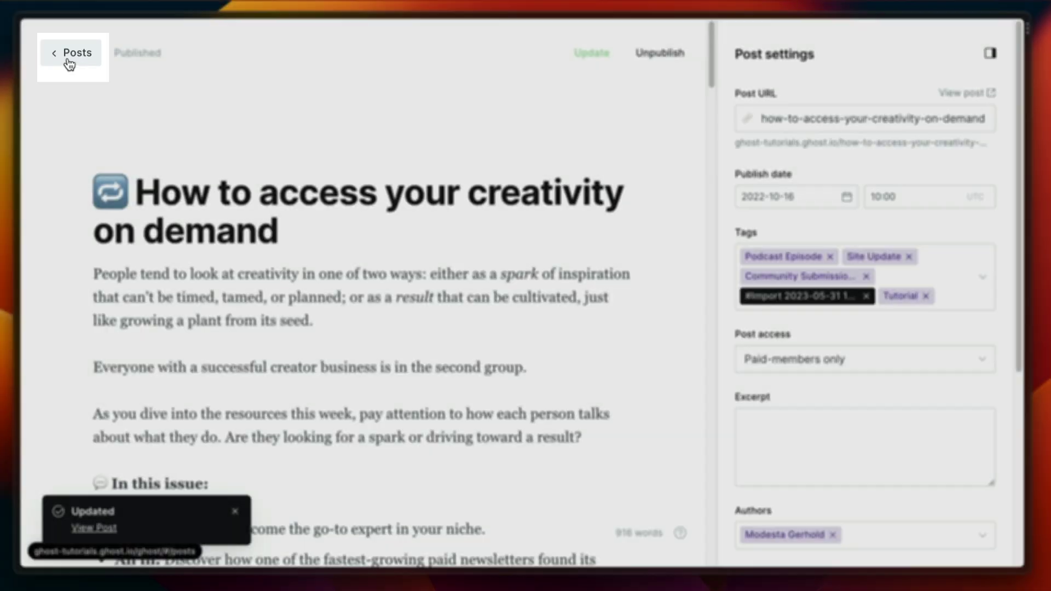
Step: Open the Tutorial tag's settings and check that its public page lists one post
left_click(67, 60)
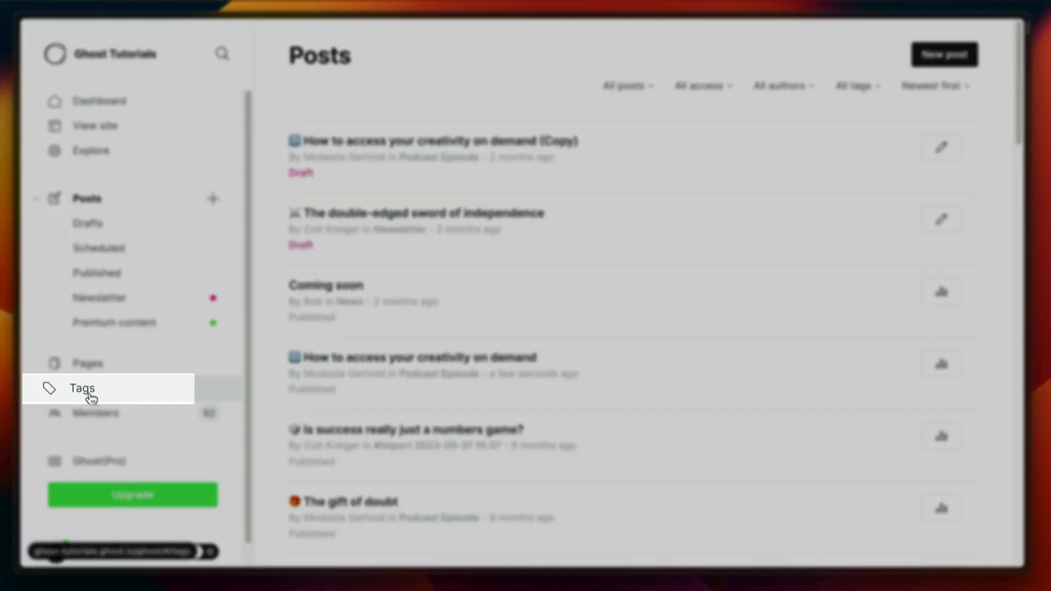
left_click(87, 395)
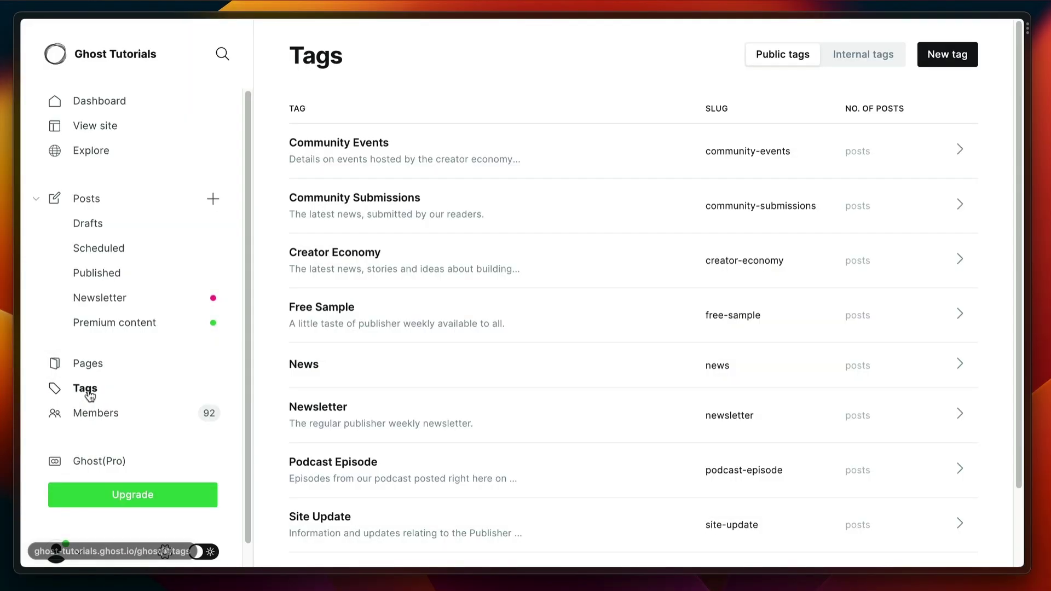
scroll(378, 236, "down", 3)
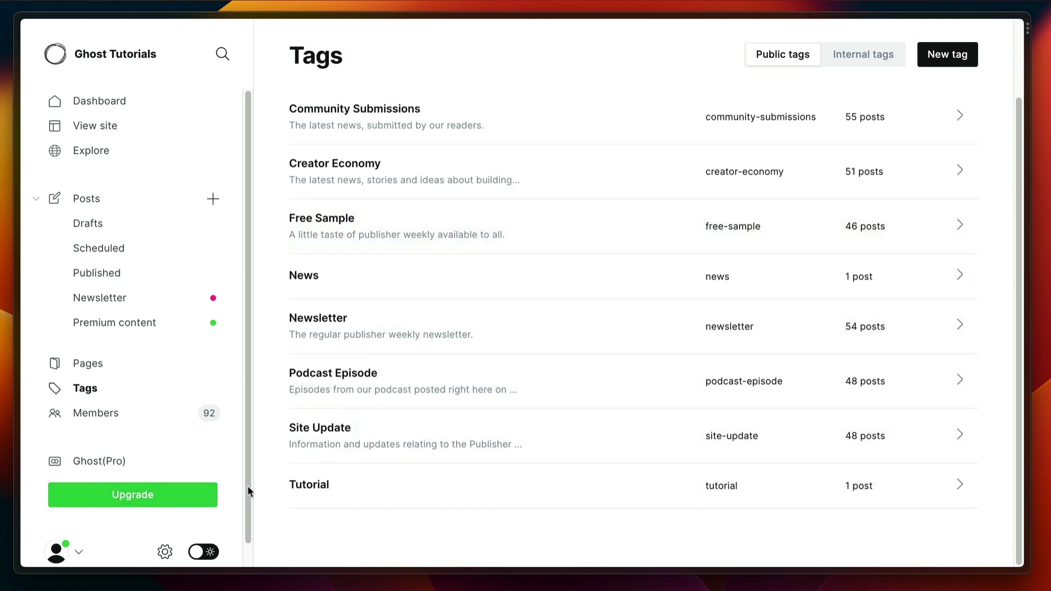
left_click(353, 489)
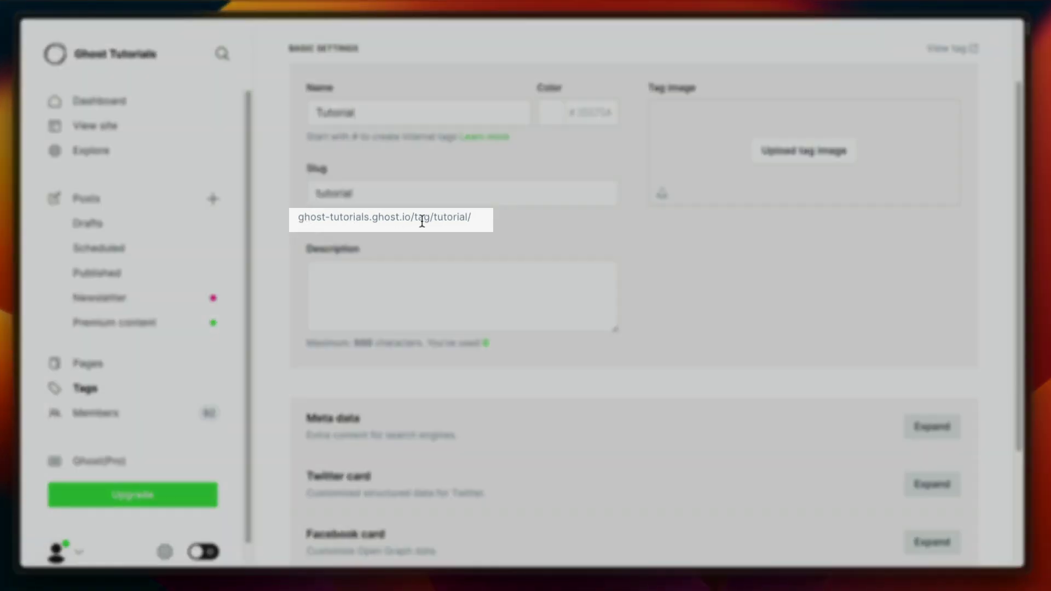
scroll(950, 153, "up", 1)
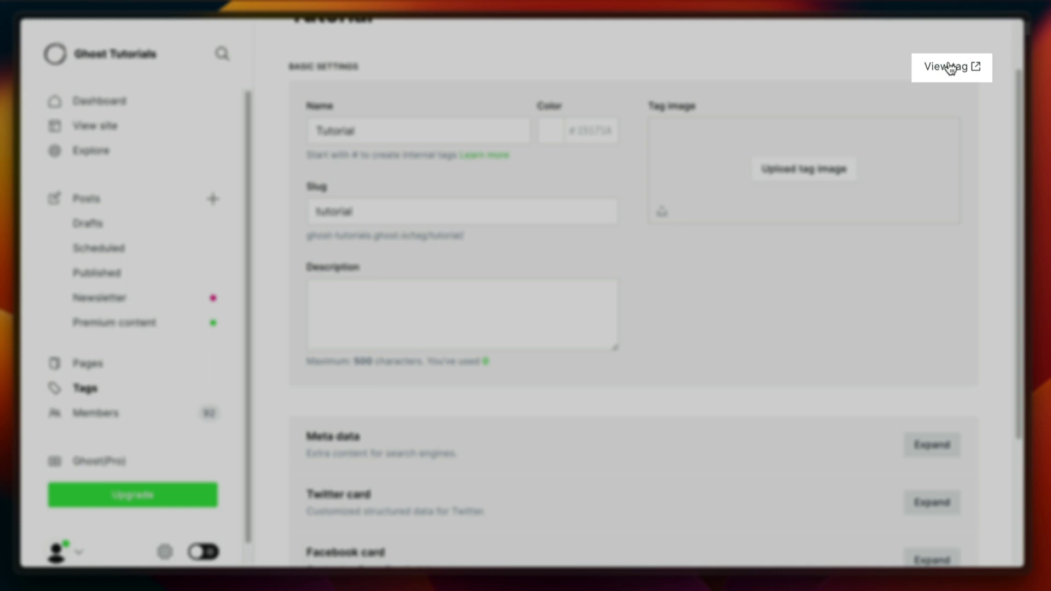
left_click(949, 67)
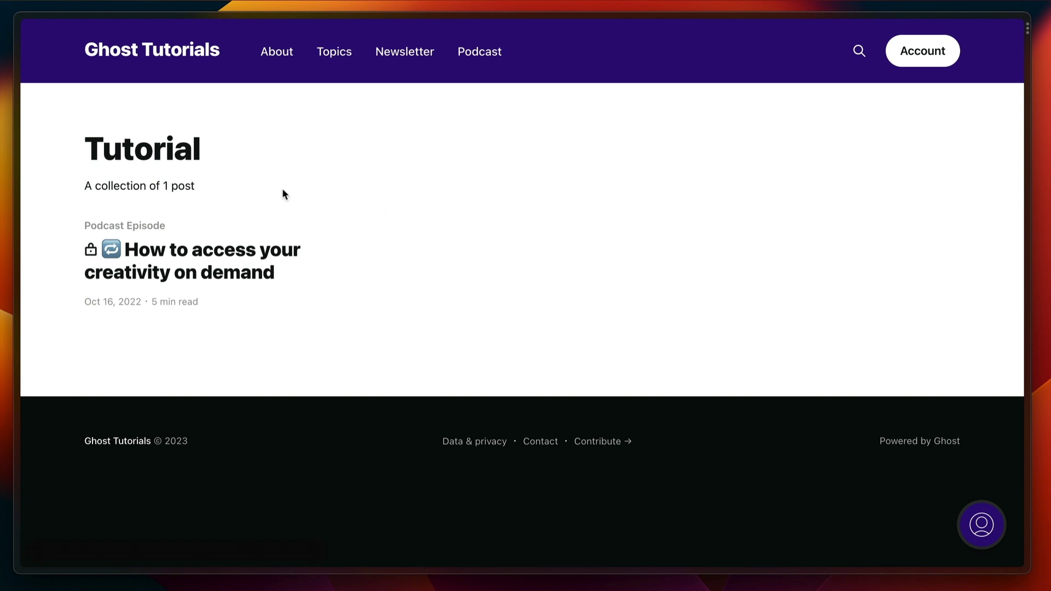
key("super+w")
Step: Set the Tutorial tag colour to red (f00000) and use the Unsplash ocean sunset image
scroll(409, 147, "down", 1)
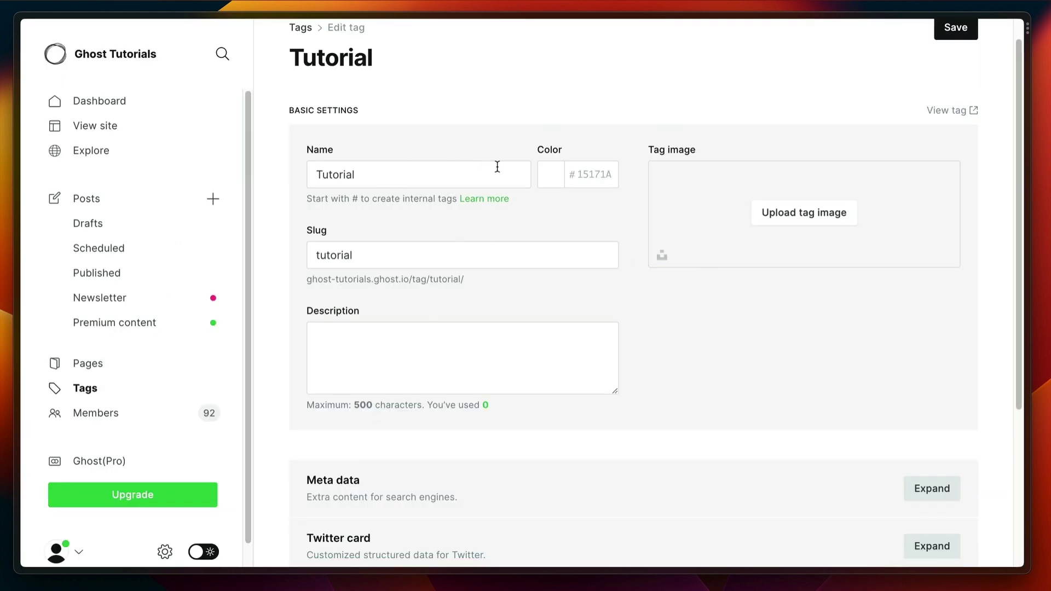
left_click(558, 176)
left_click_drag(629, 218, 699, 197)
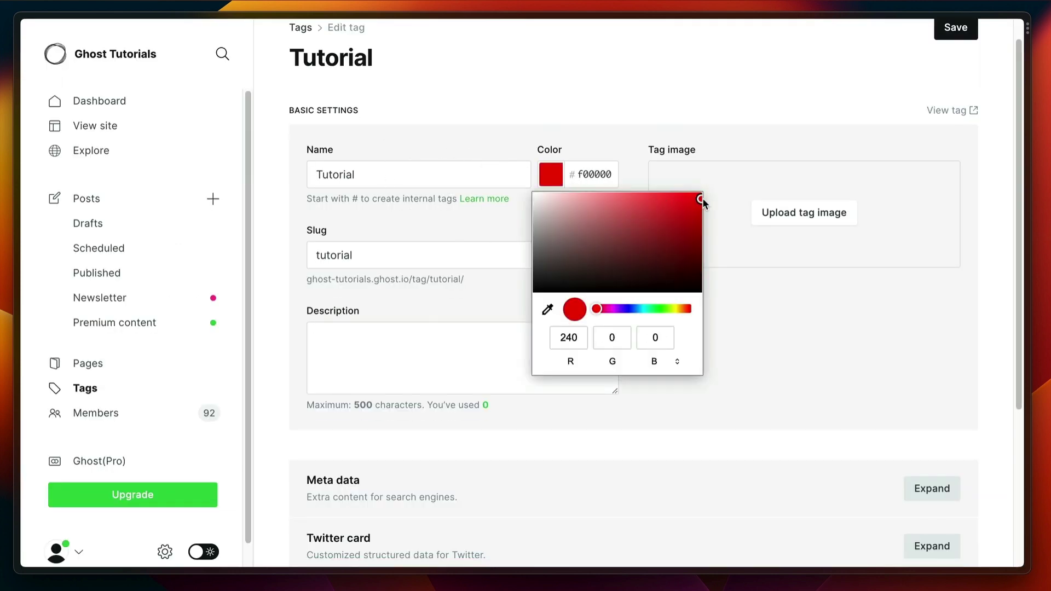
left_click(582, 133)
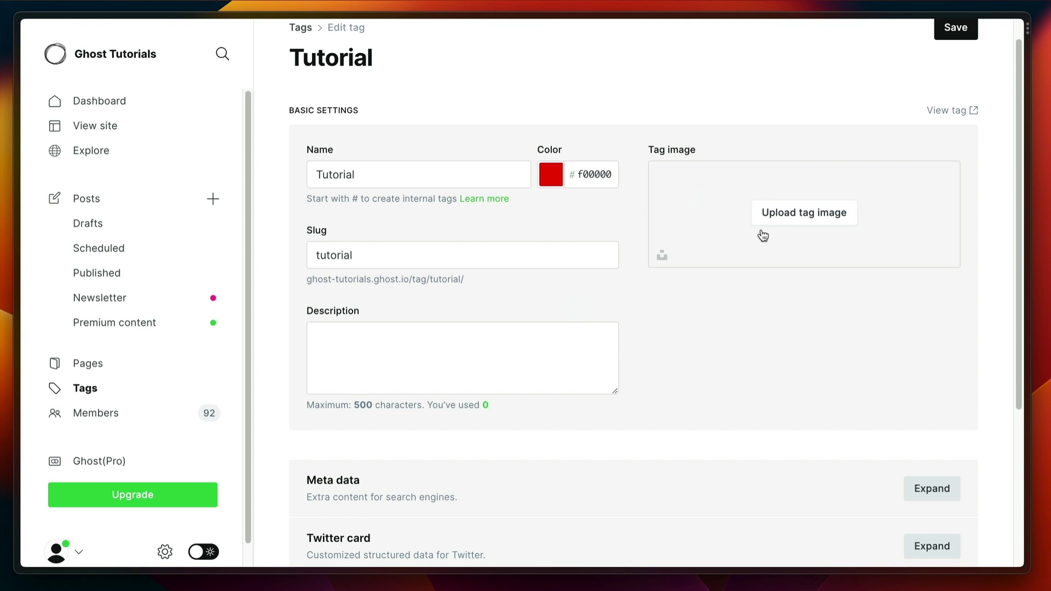
left_click(662, 256)
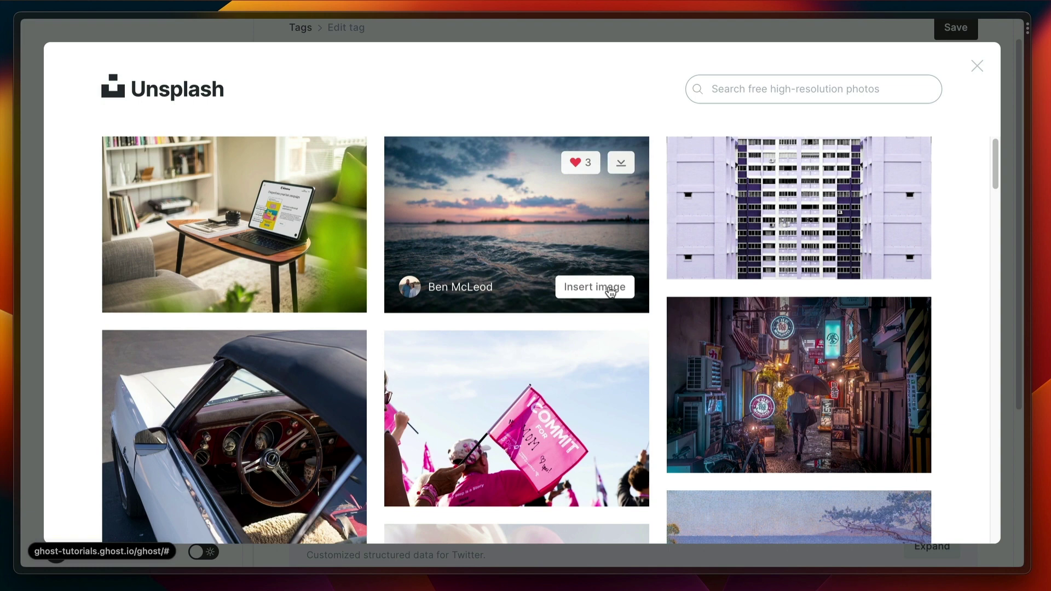
left_click(610, 290)
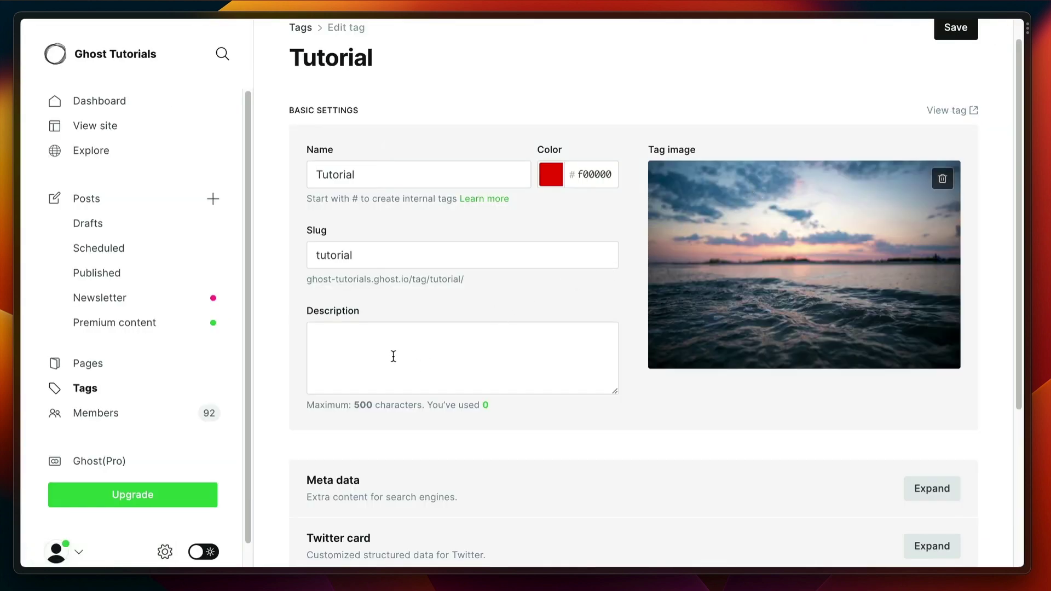
Step: Add the description 'These are my tutorials' and save the tag
left_click(430, 336)
type("These")
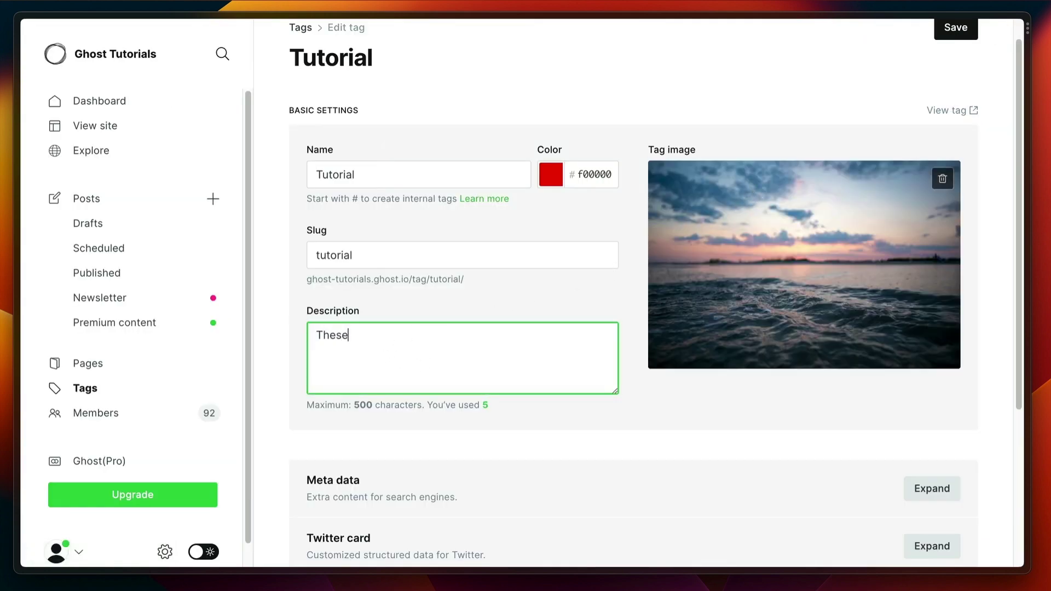
type(" are my tutorials")
scroll(350, 320, "down", 5)
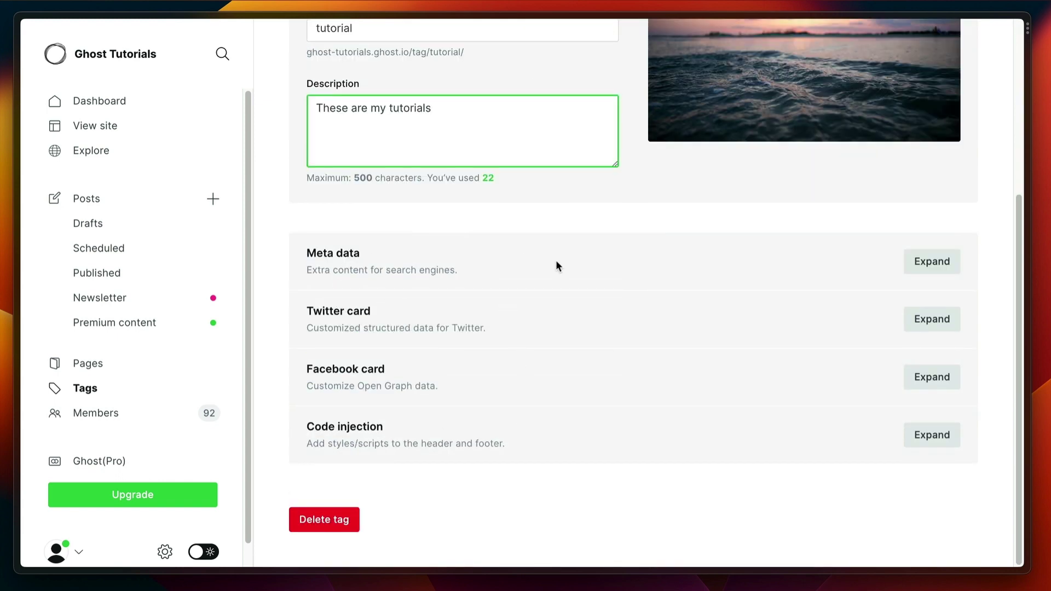
scroll(555, 260, "up", 5)
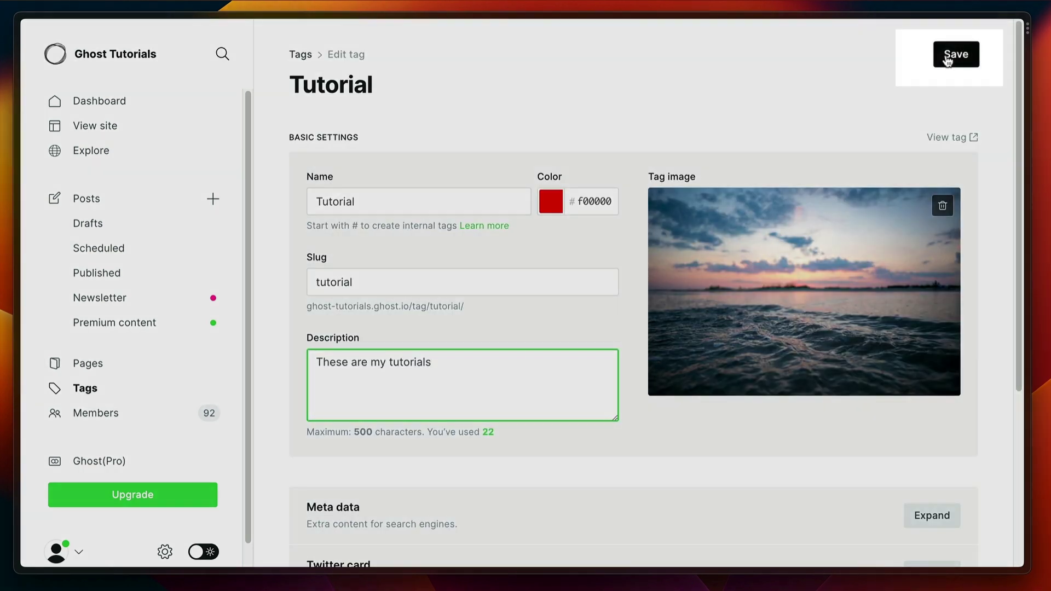
left_click(952, 53)
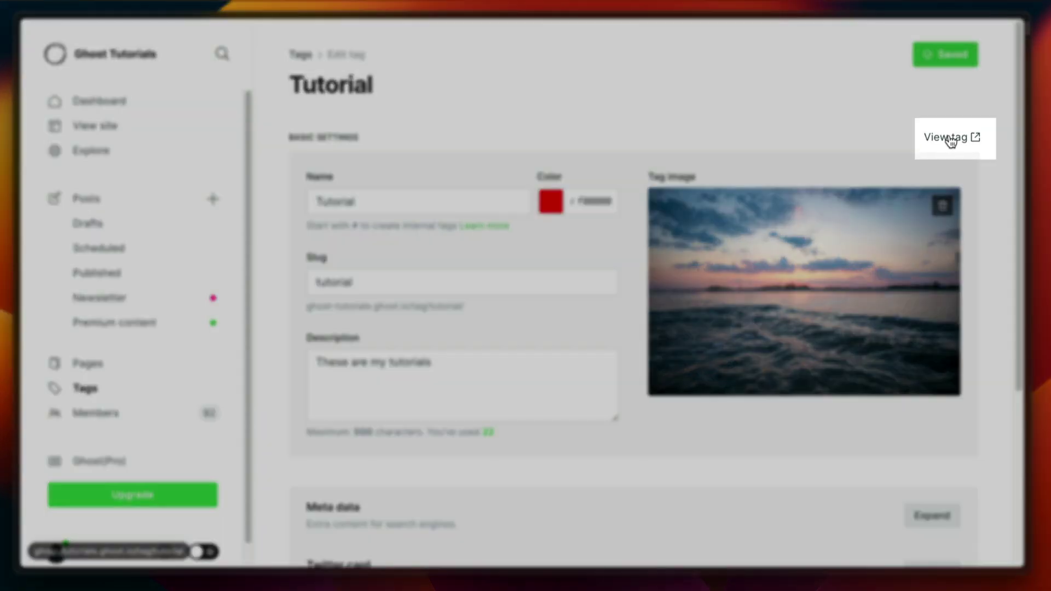
Step: View the public Tutorial tag page and scroll through its description, ocean image and single post
left_click(950, 137)
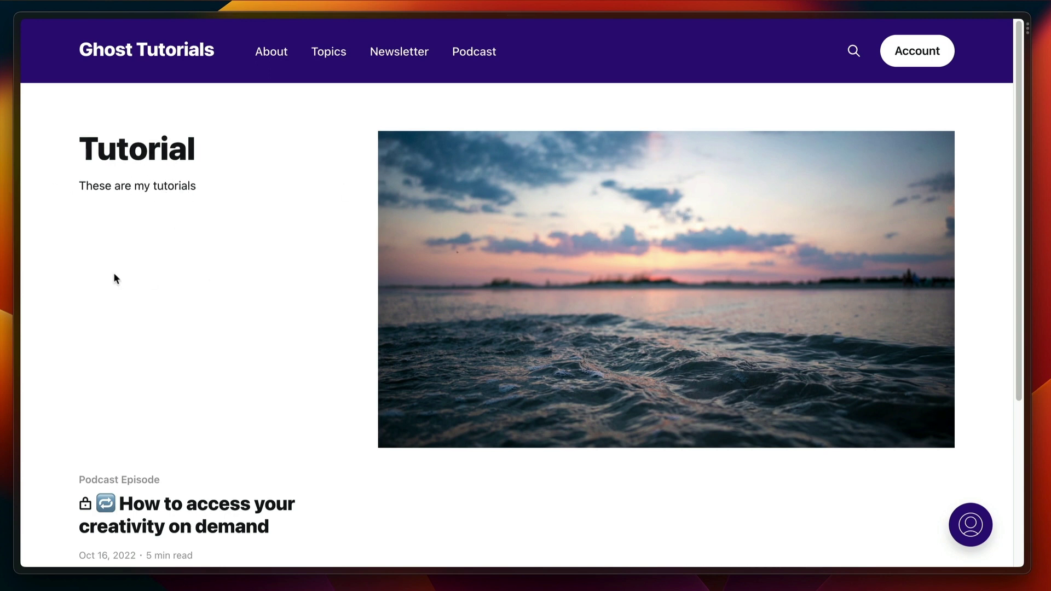
scroll(115, 278, "down", 4)
scroll(221, 295, "up", 4)
scroll(114, 273, "down", 5)
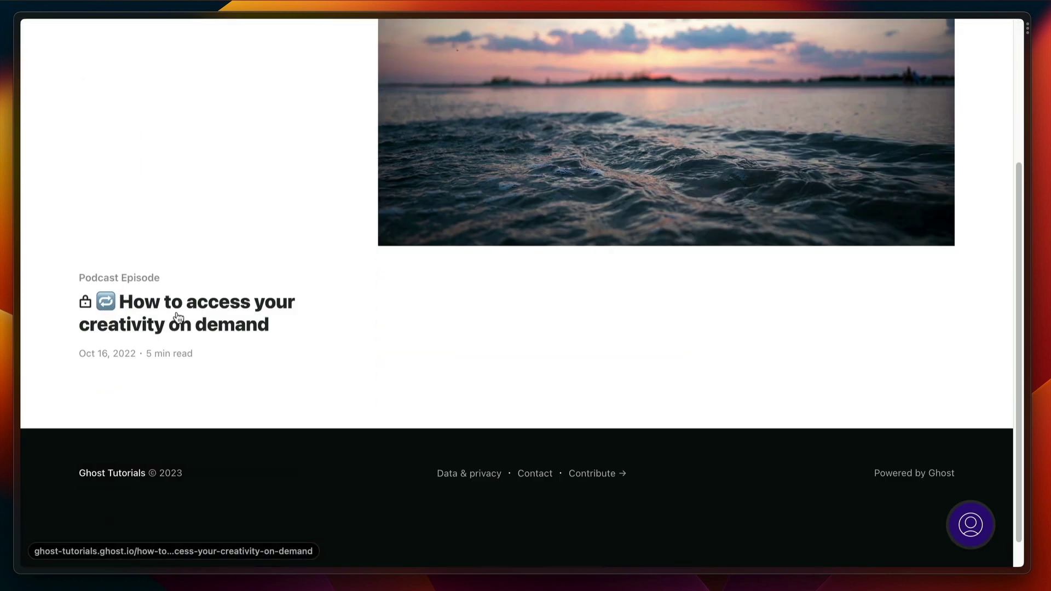
scroll(222, 294, "up", 4)
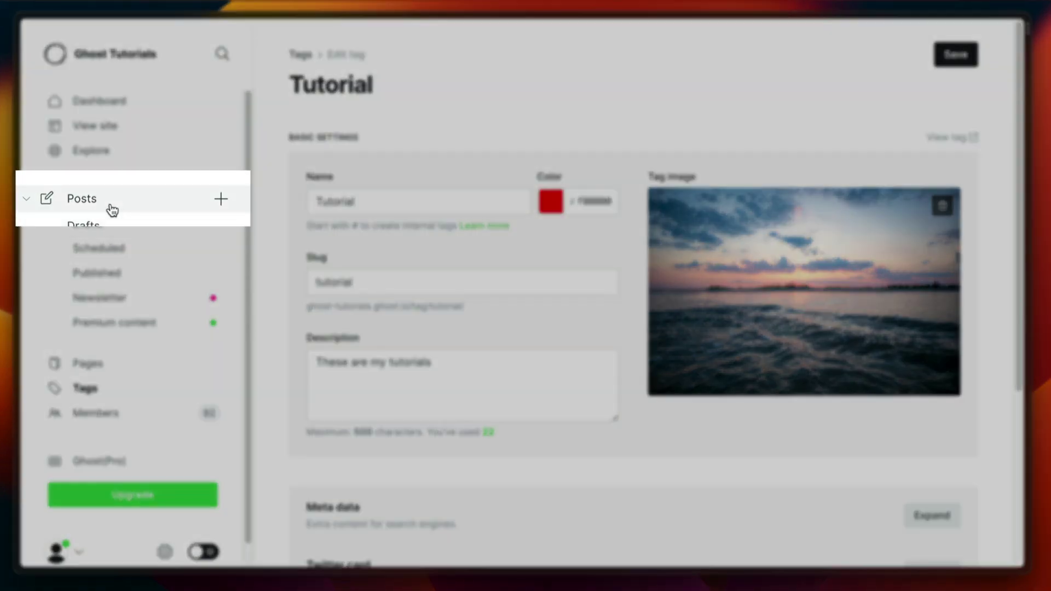
Step: Open the draft 'The double-edged sword of independence' from the Posts list
left_click(111, 207)
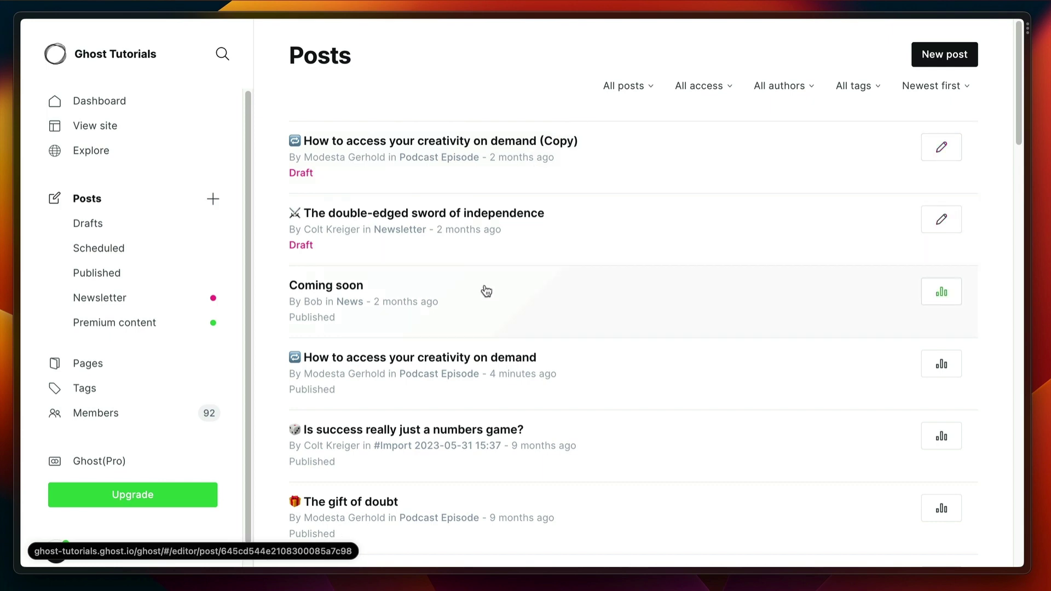
mouse_move(477, 237)
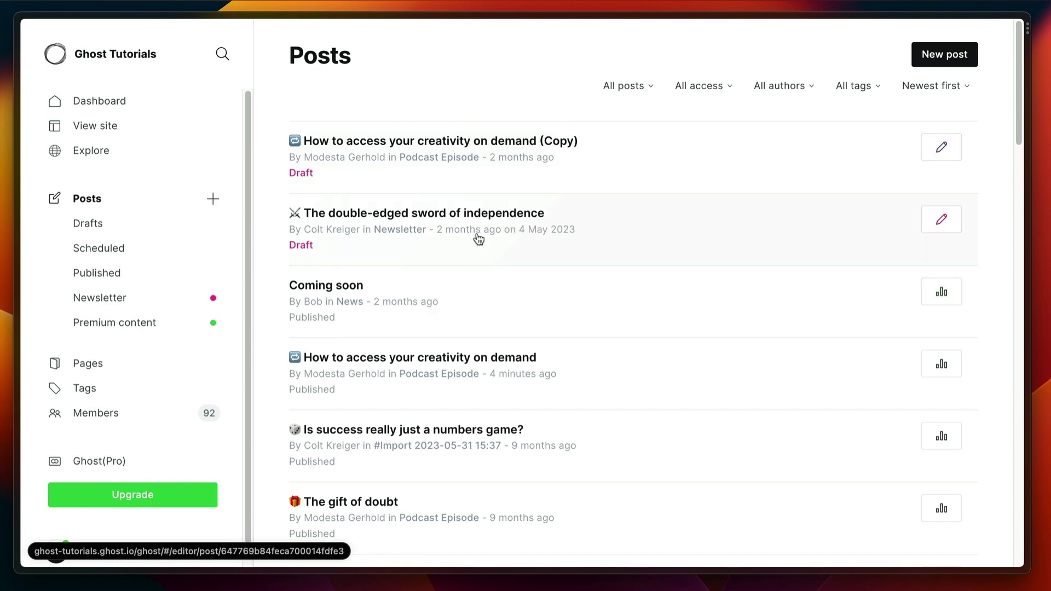
left_click(590, 228)
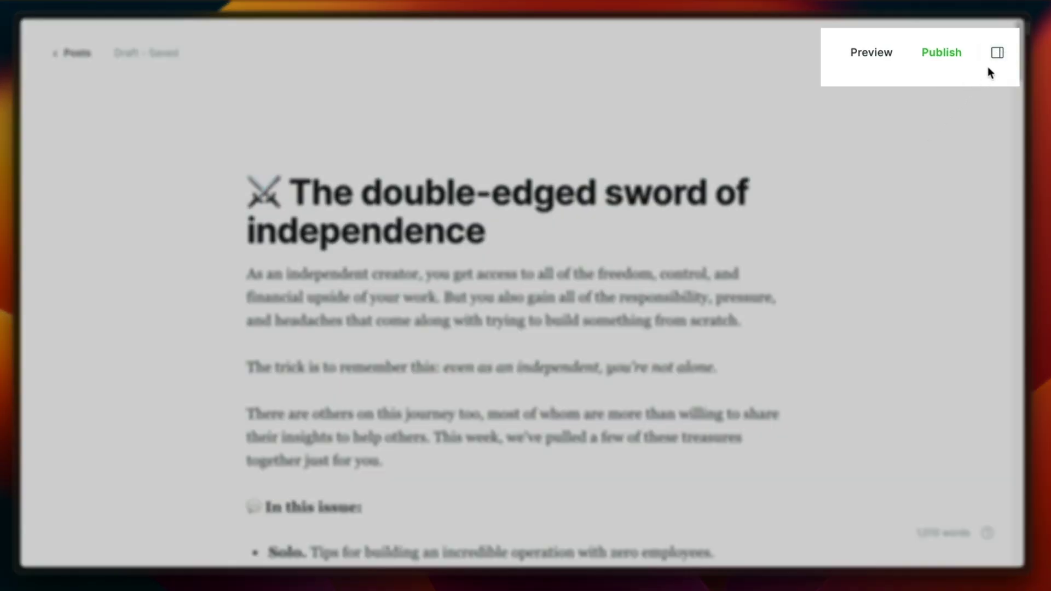
Step: Add the existing Tutorial tag to the double-edged sword draft and go back to Posts
left_click(995, 58)
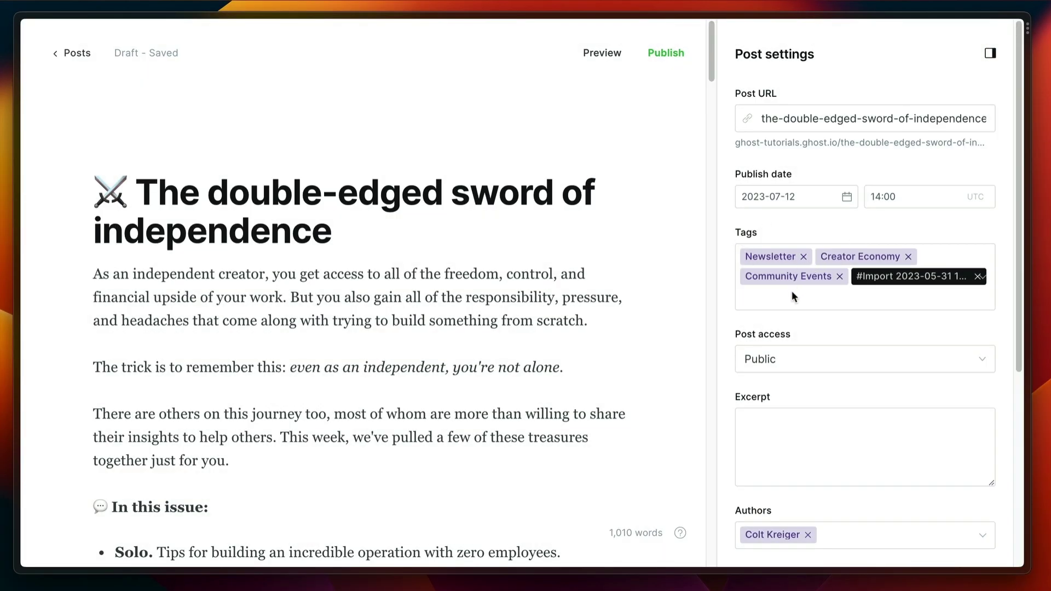
left_click(792, 292)
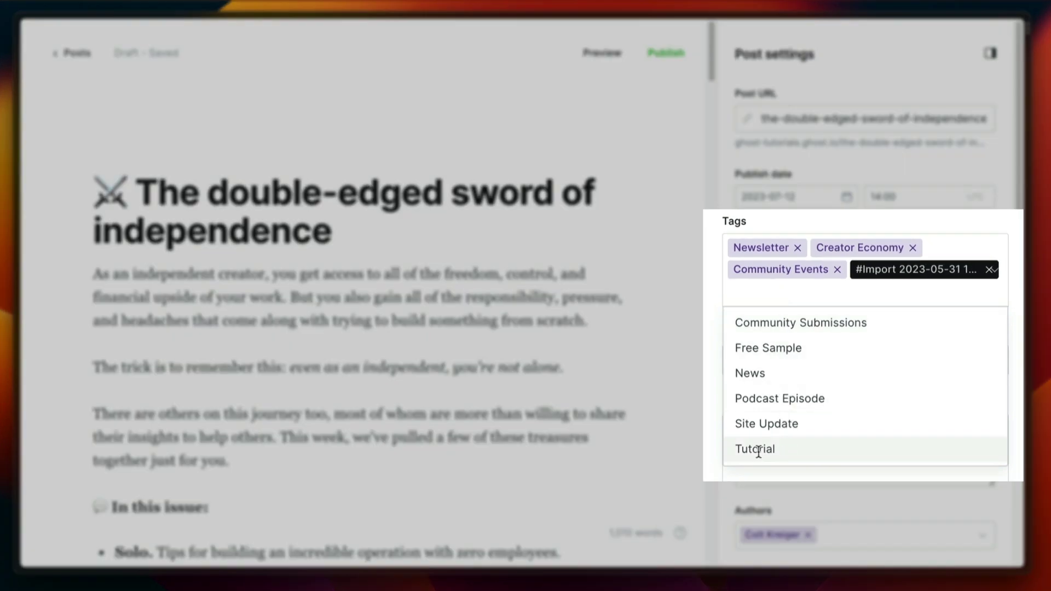
left_click(758, 451)
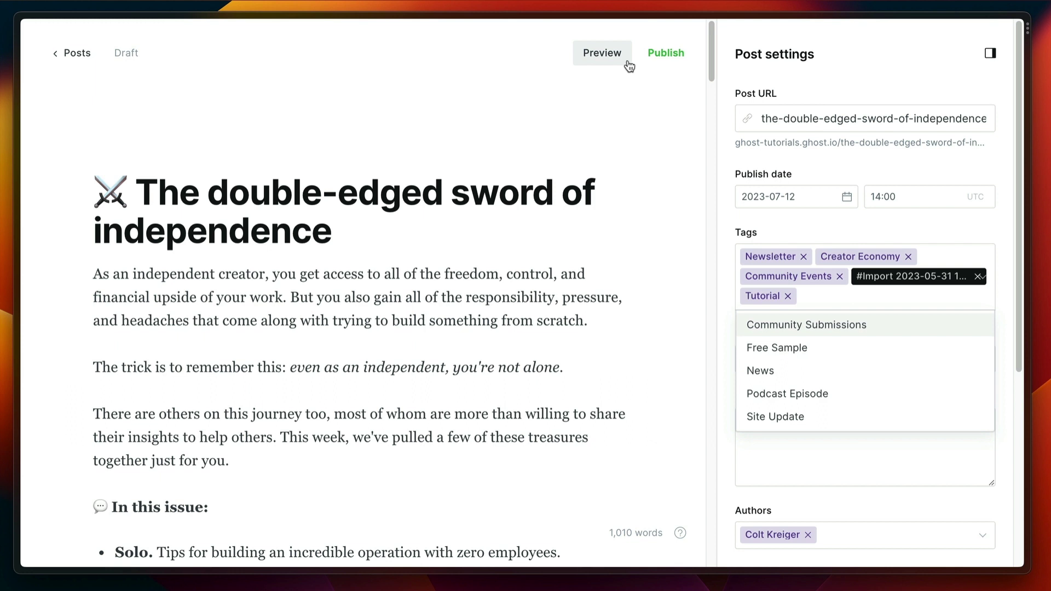
left_click(630, 140)
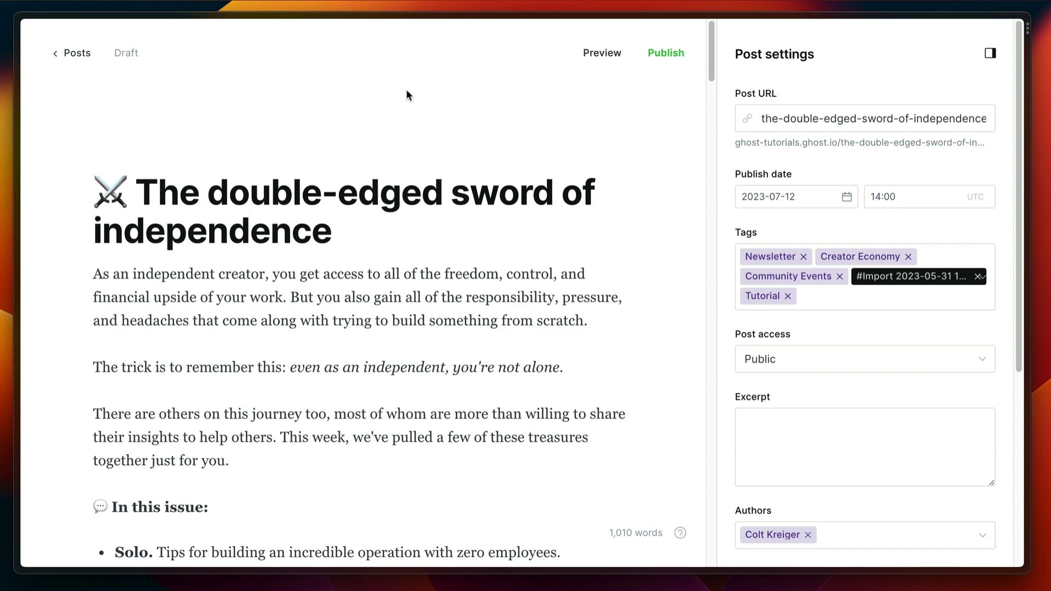
left_click(75, 53)
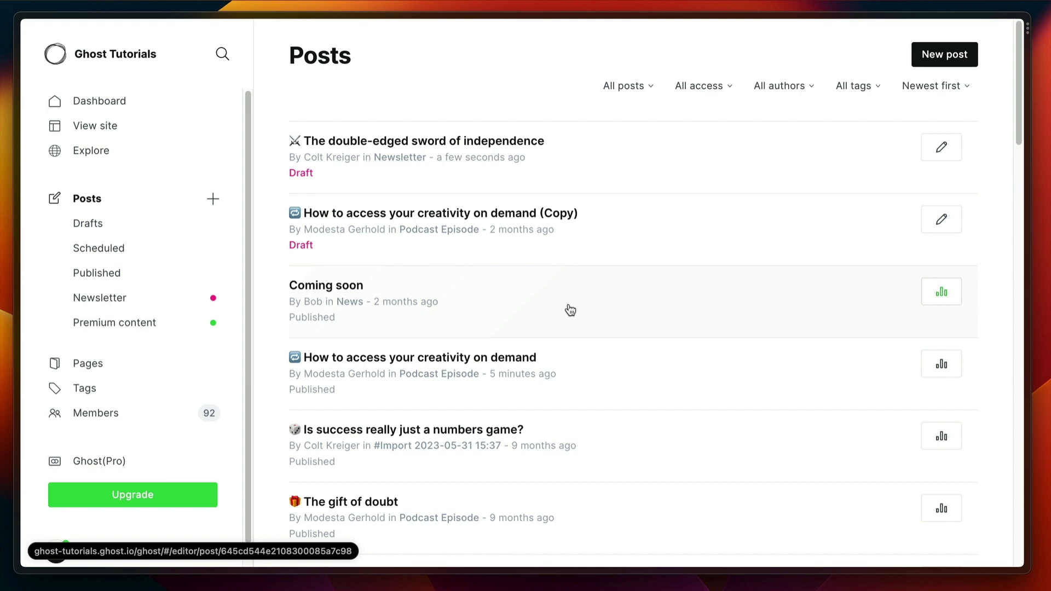
Step: Select 'The uncomfortable decision every creator must make' and 'The most dangerous word in business' in the Posts list
scroll(571, 310, "down", 8)
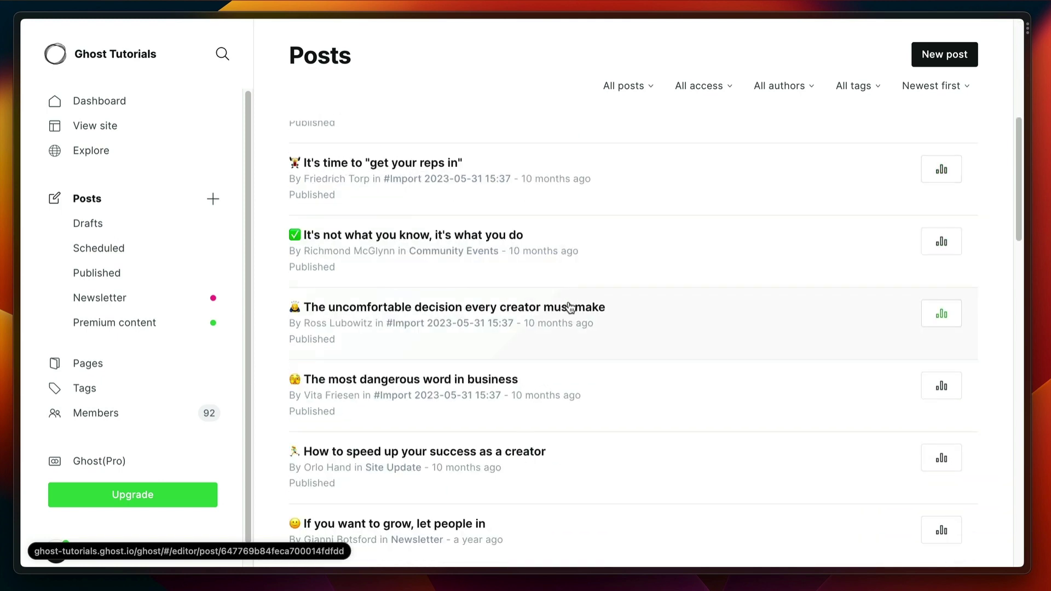
scroll(571, 307, "down", 1)
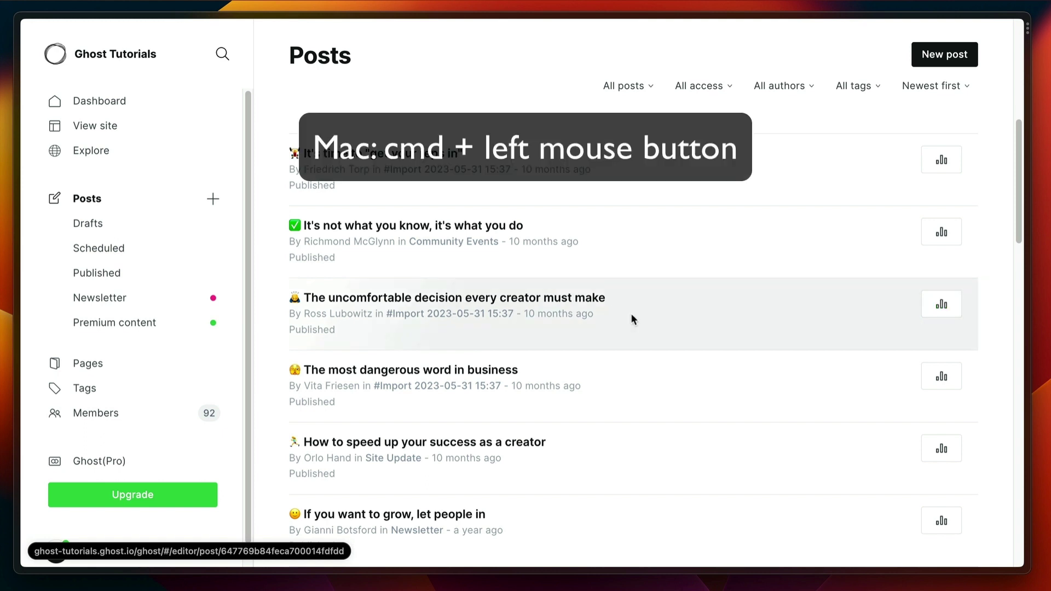
left_click(651, 318, "super")
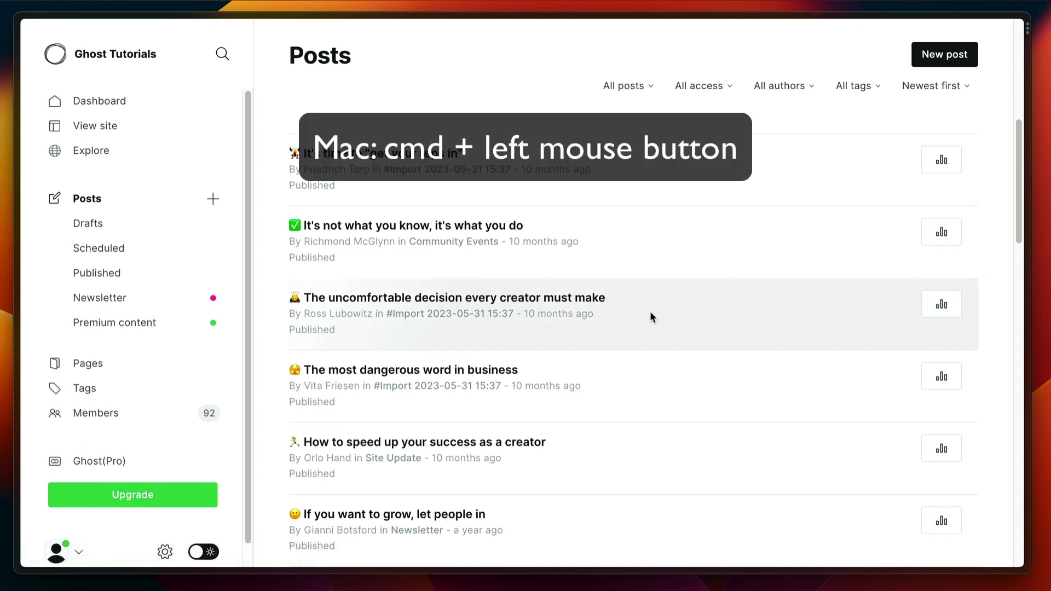
left_click(647, 403, "super")
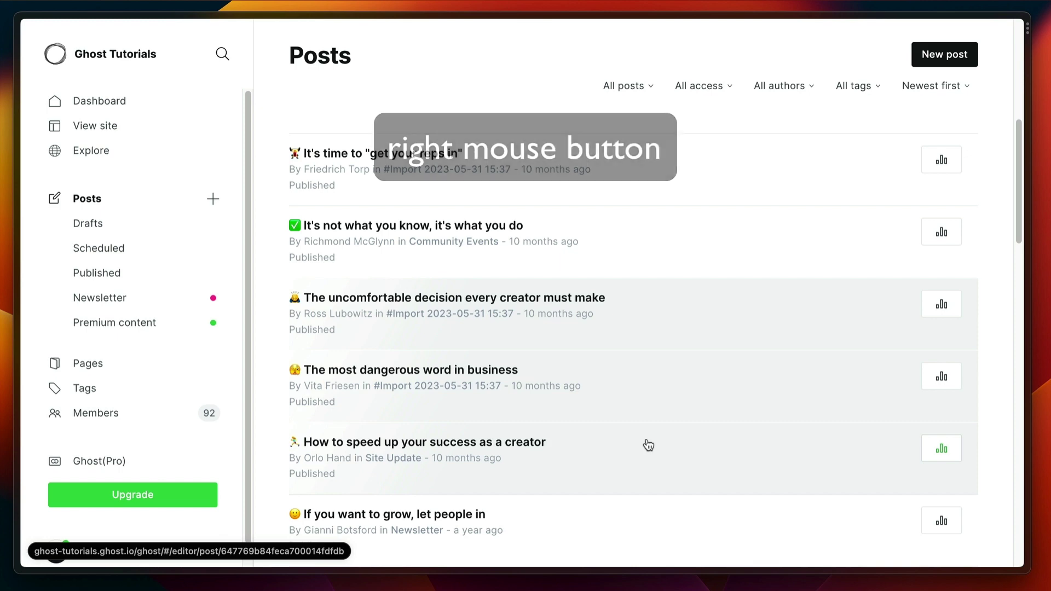
Step: Bulk-add the Tutorial tag to the three selected posts
right_click(668, 390)
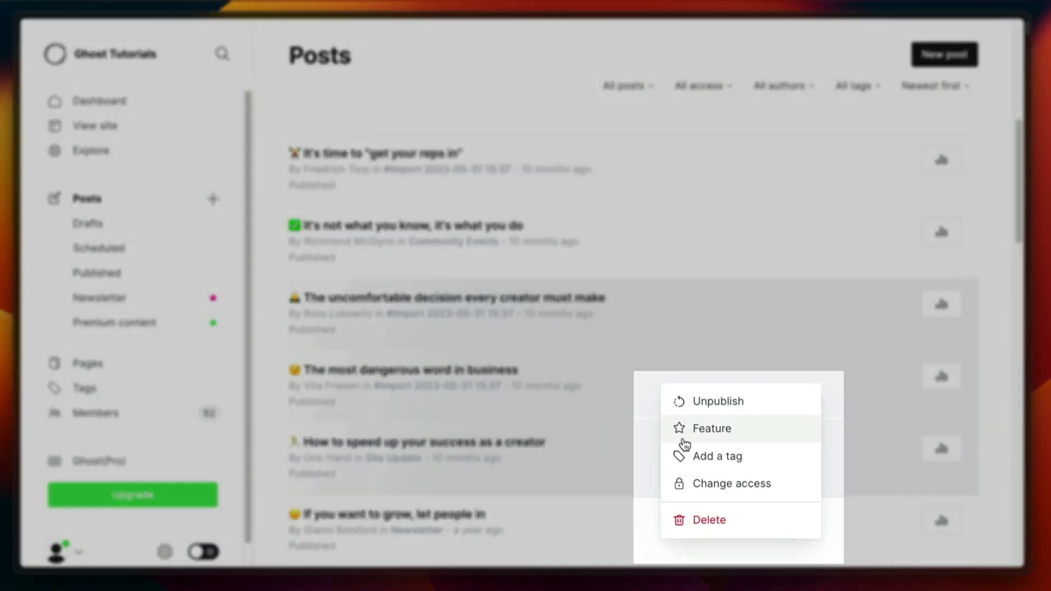
left_click(702, 457)
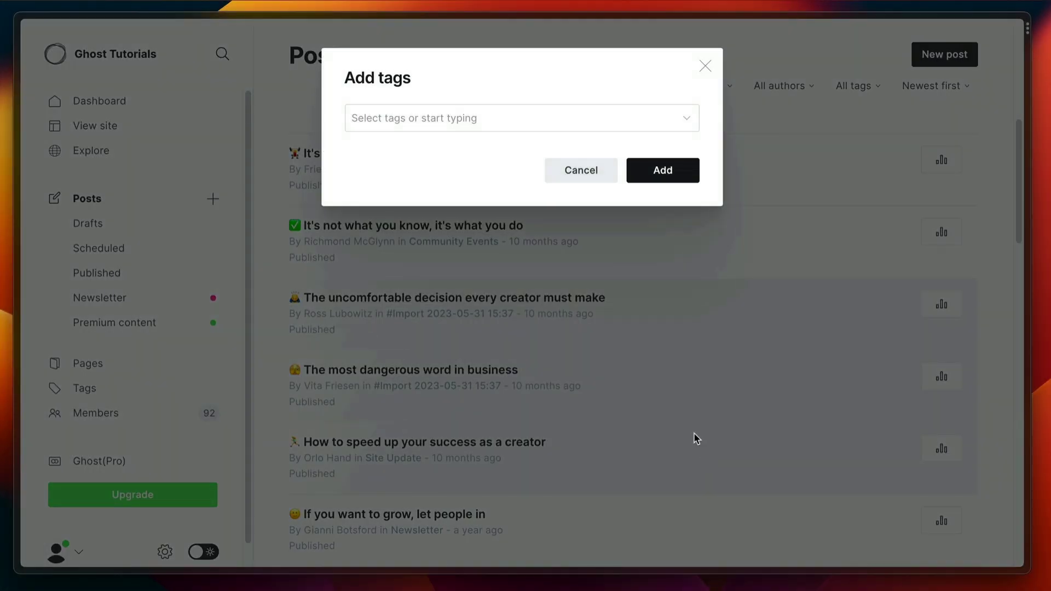
left_click(479, 120)
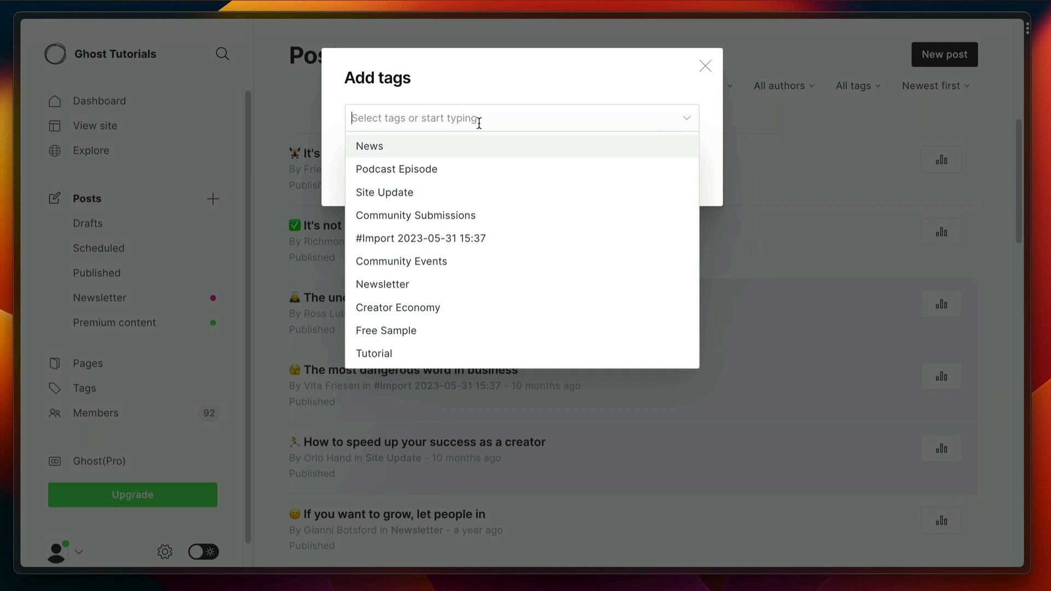
left_click(383, 355)
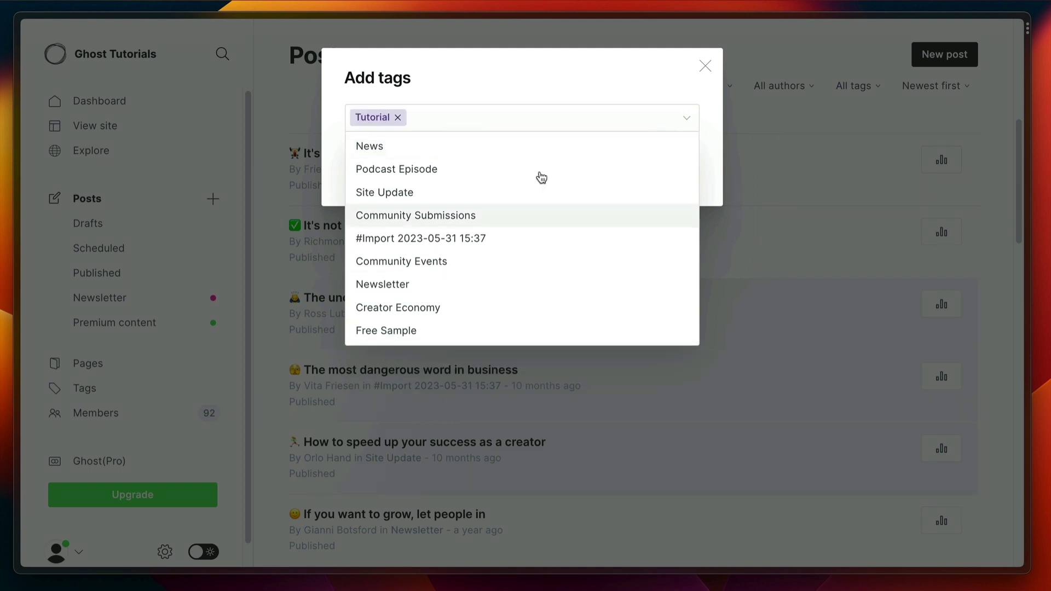
left_click(558, 91)
left_click(651, 176)
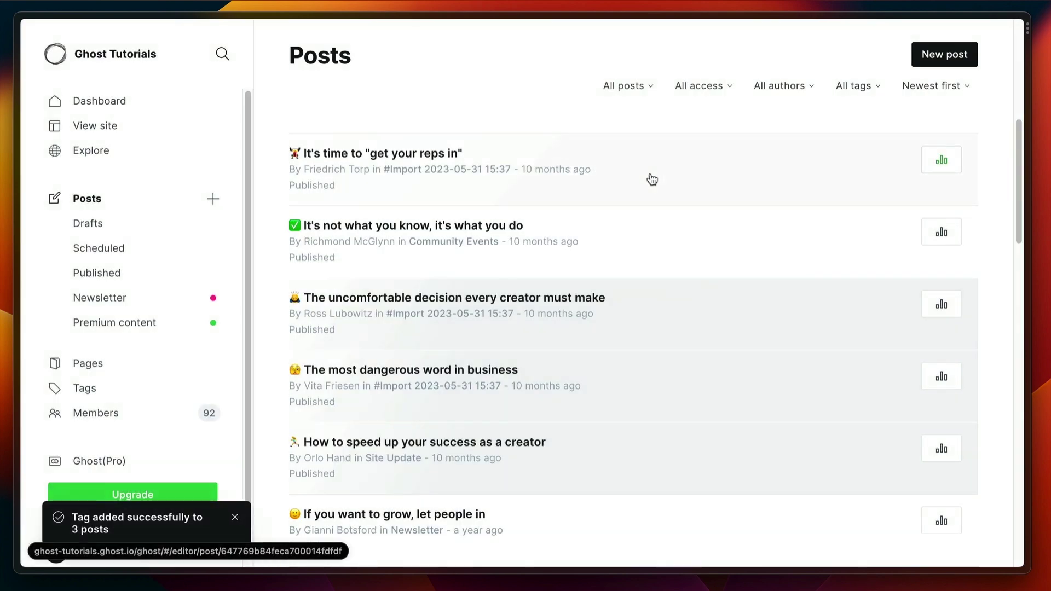
left_click(129, 392)
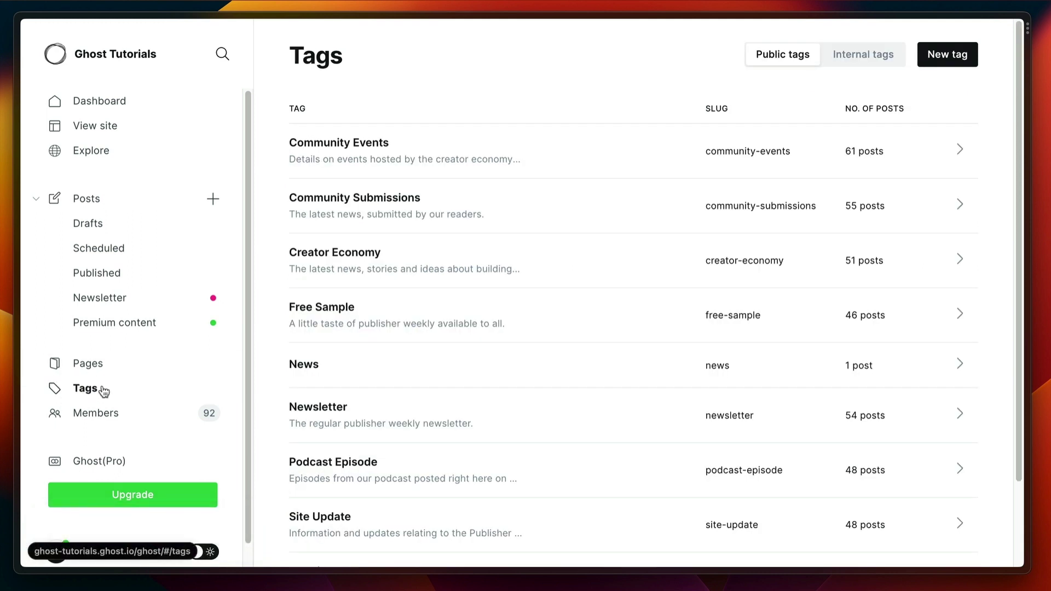
scroll(474, 290, "down", 3)
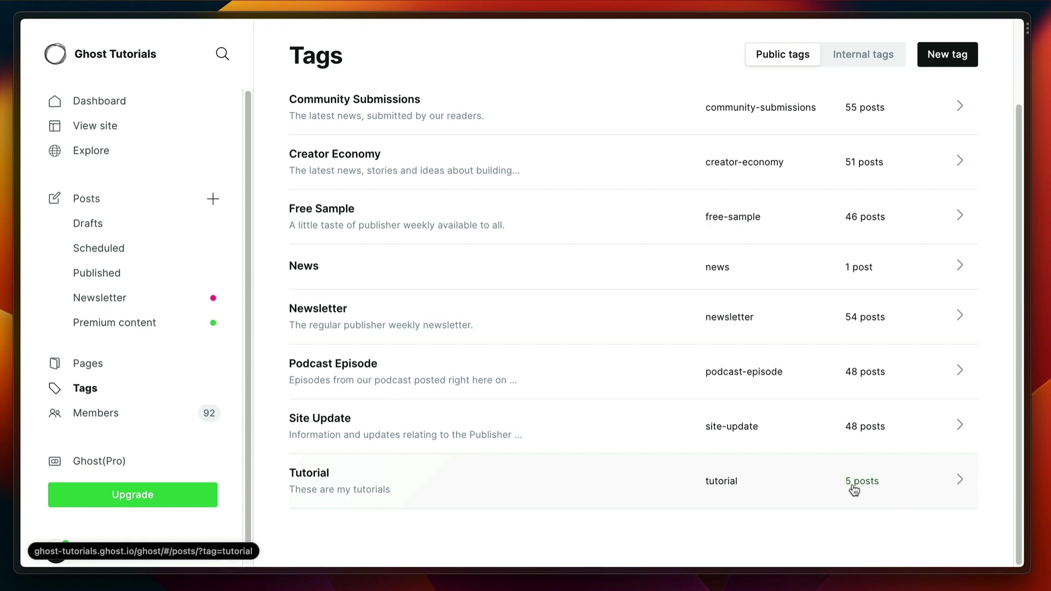
left_click(454, 481)
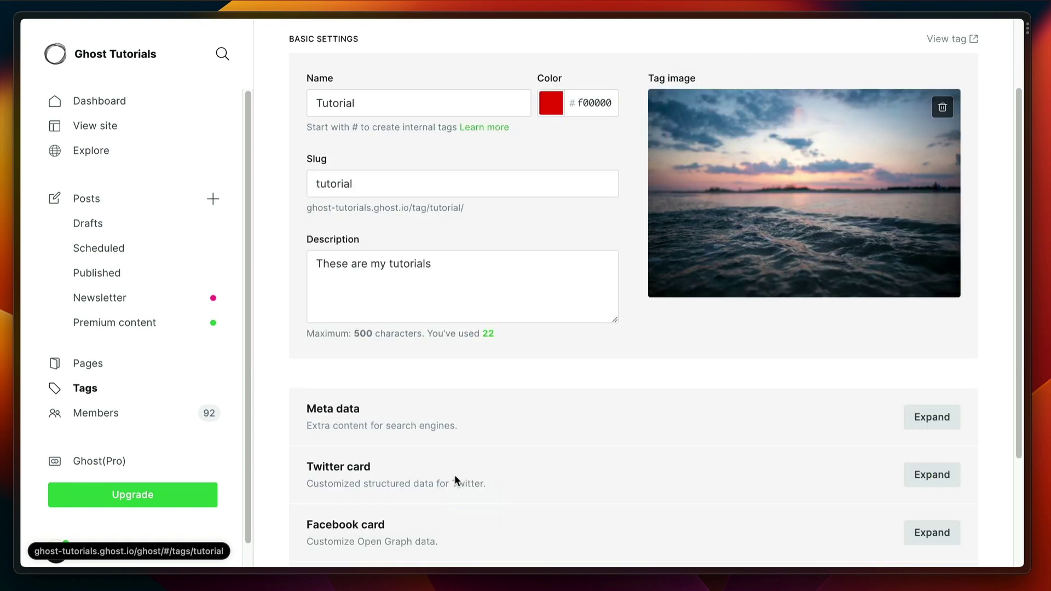
scroll(574, 306, "up", 3)
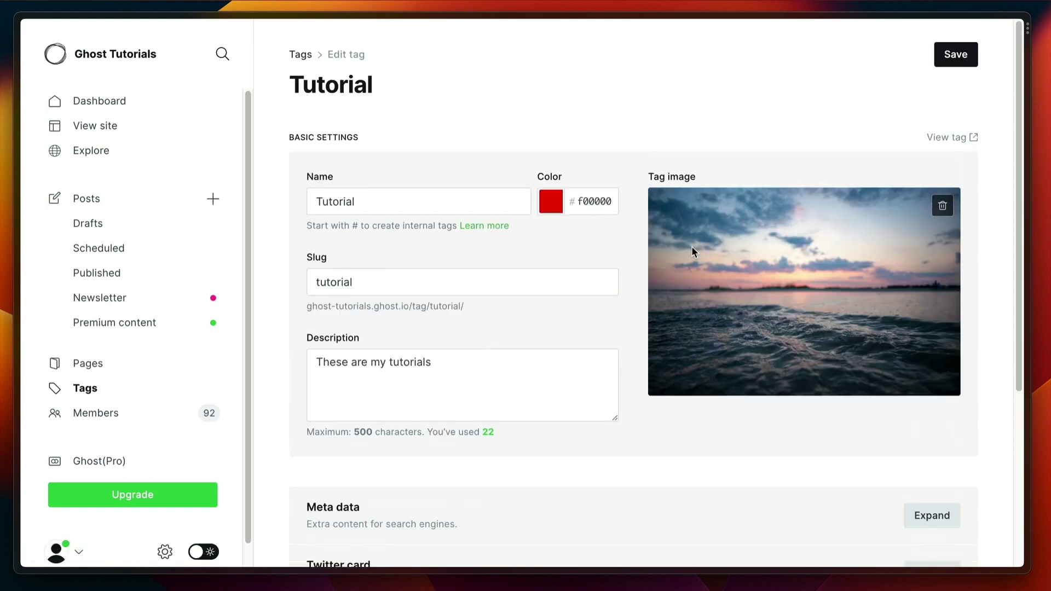
left_click(964, 143)
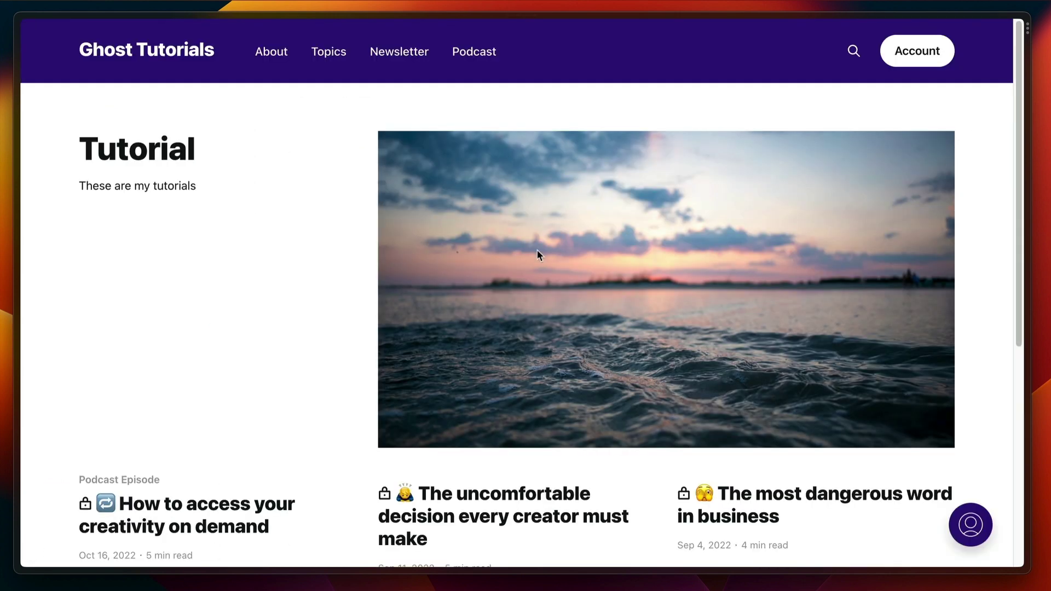
scroll(190, 240, "down", 5)
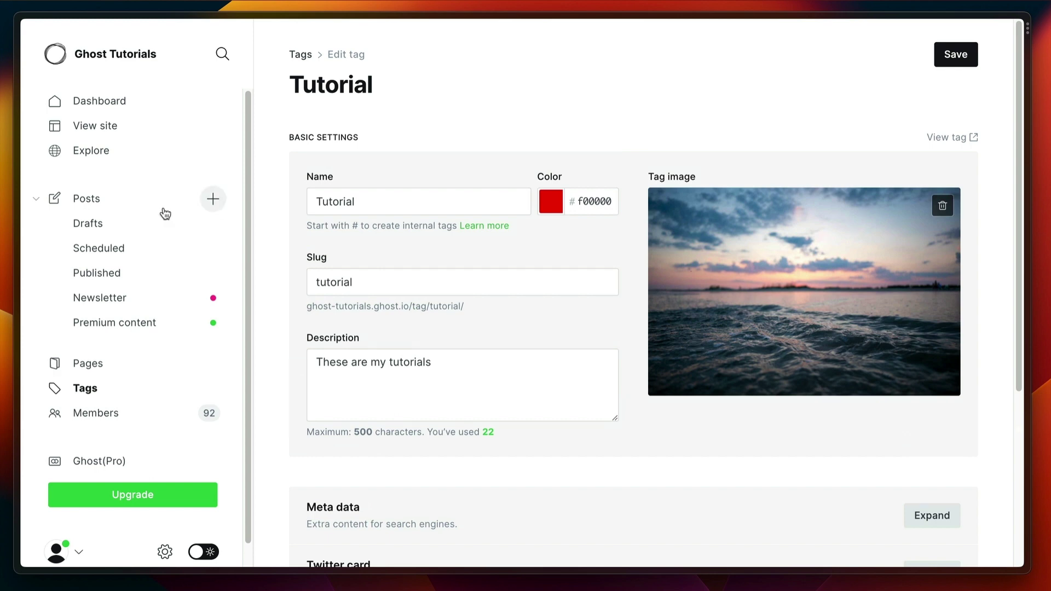
left_click(137, 207)
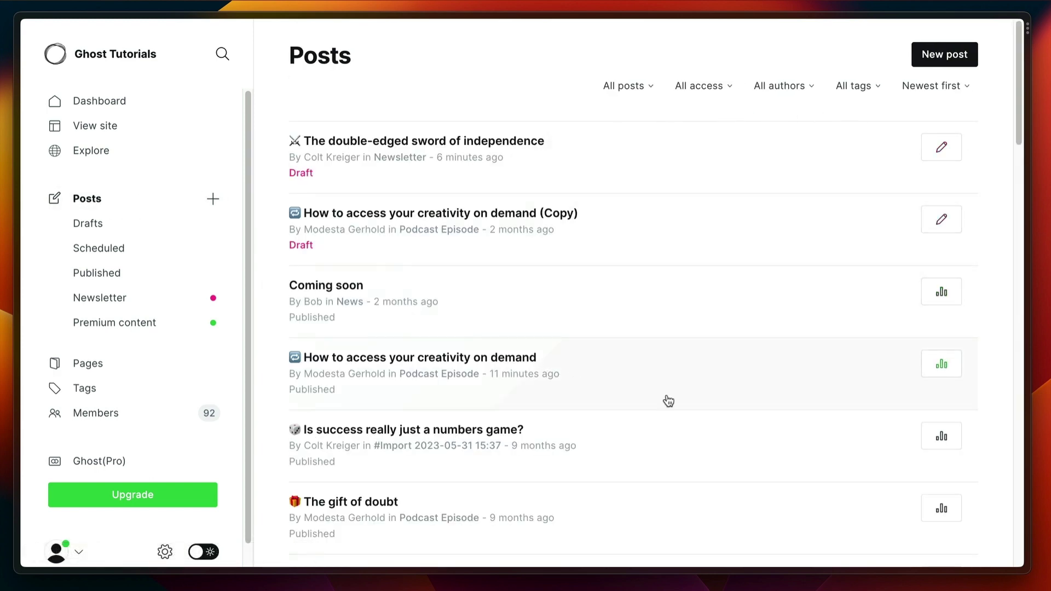
Step: Open the creativity on demand post and add a new '#internal' tag next to Tutorial
left_click(422, 369)
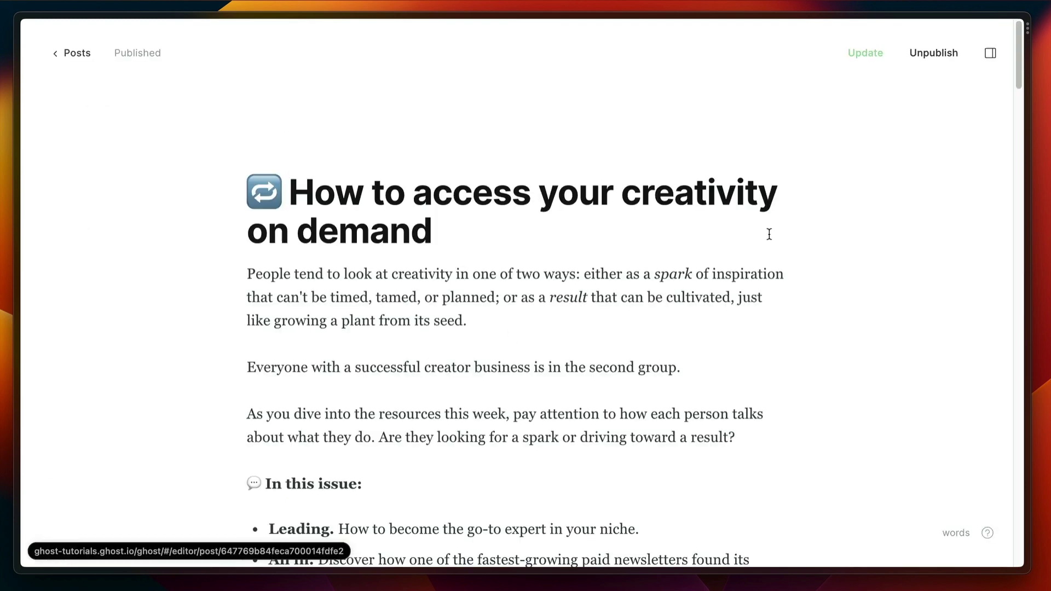
left_click(990, 54)
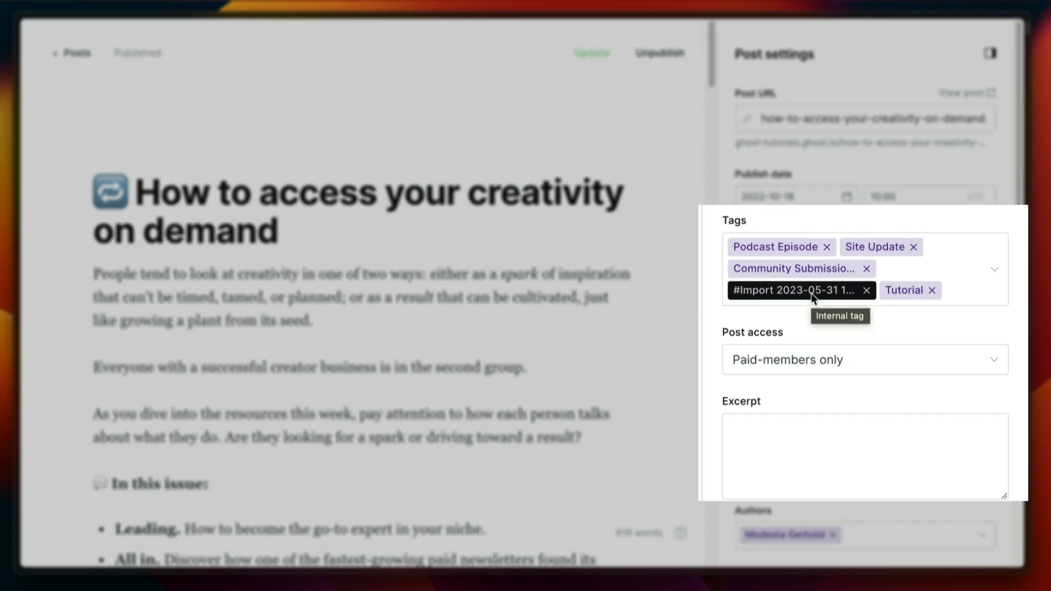
left_click(968, 300)
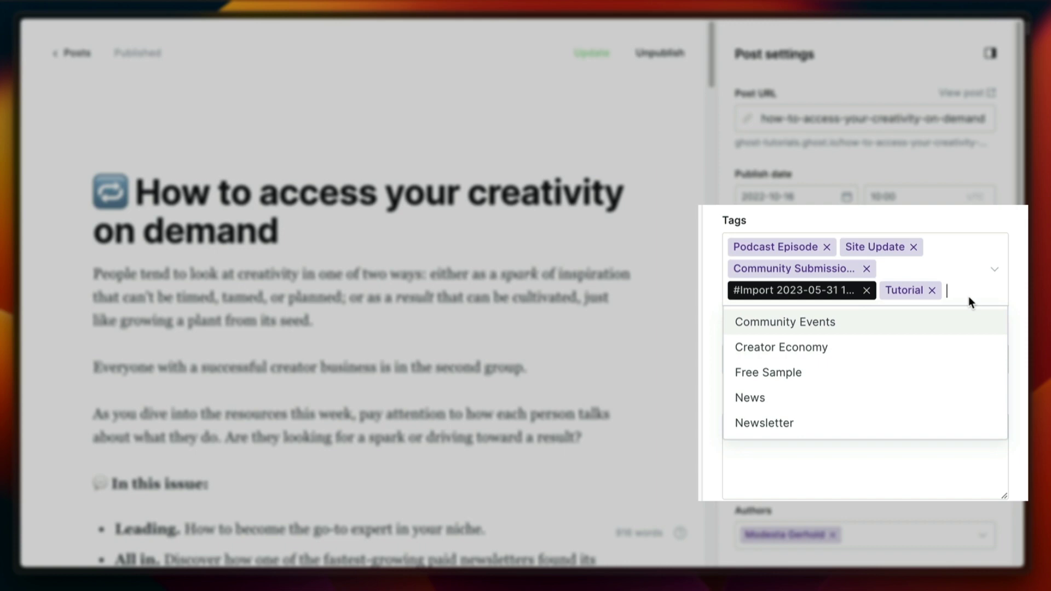
type("#")
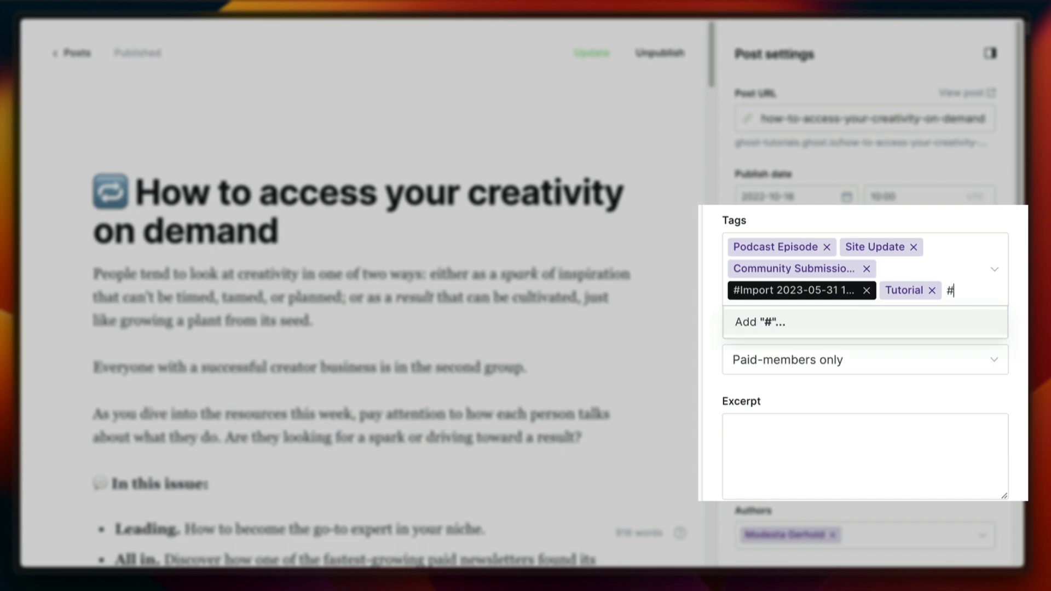
type("internal")
key("Return")
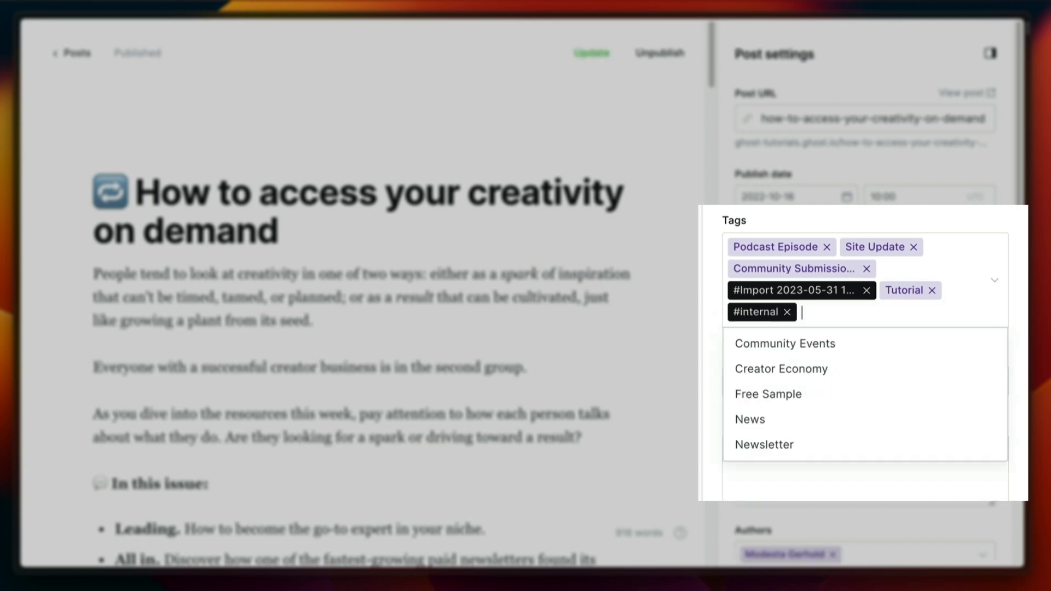
left_click(980, 230)
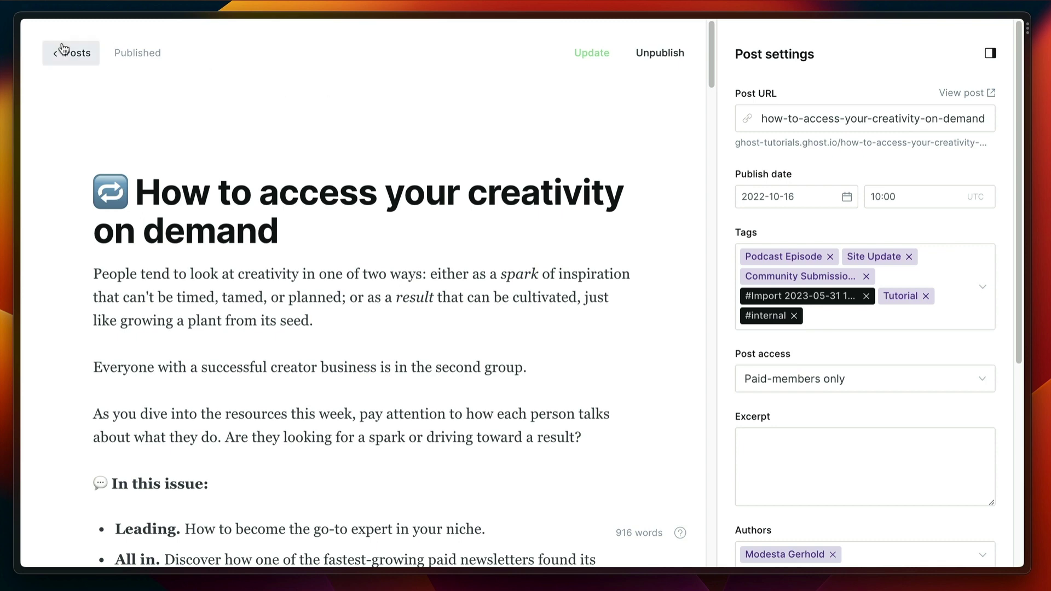
left_click(82, 52)
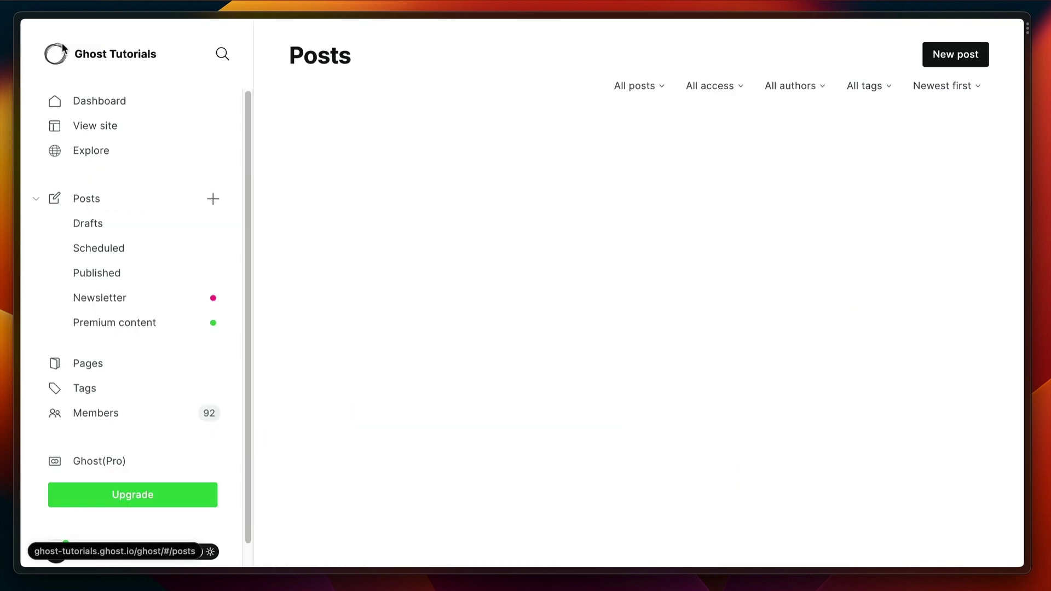
left_click(98, 396)
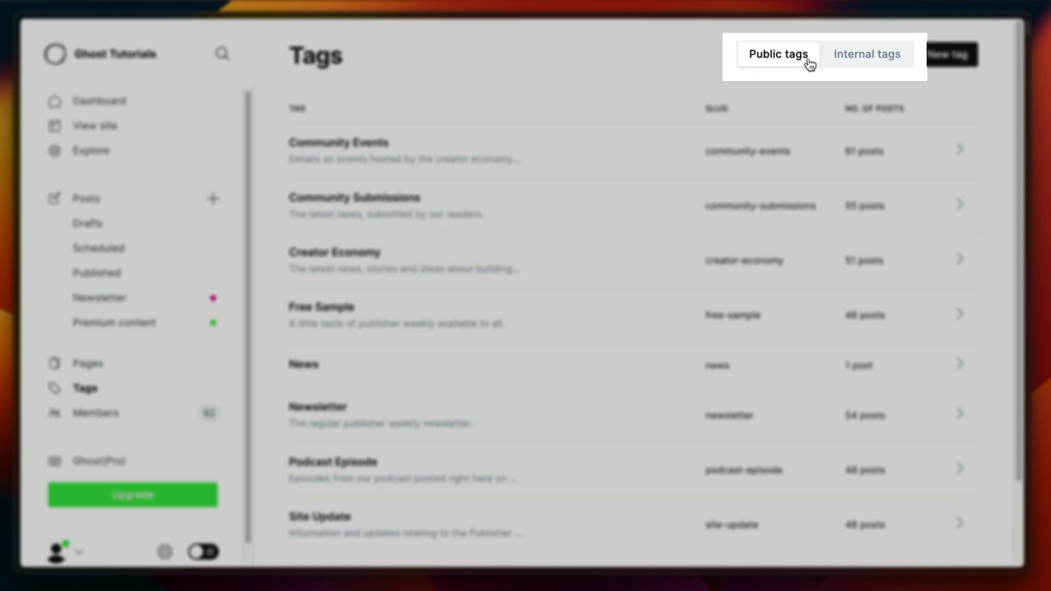
left_click(847, 61)
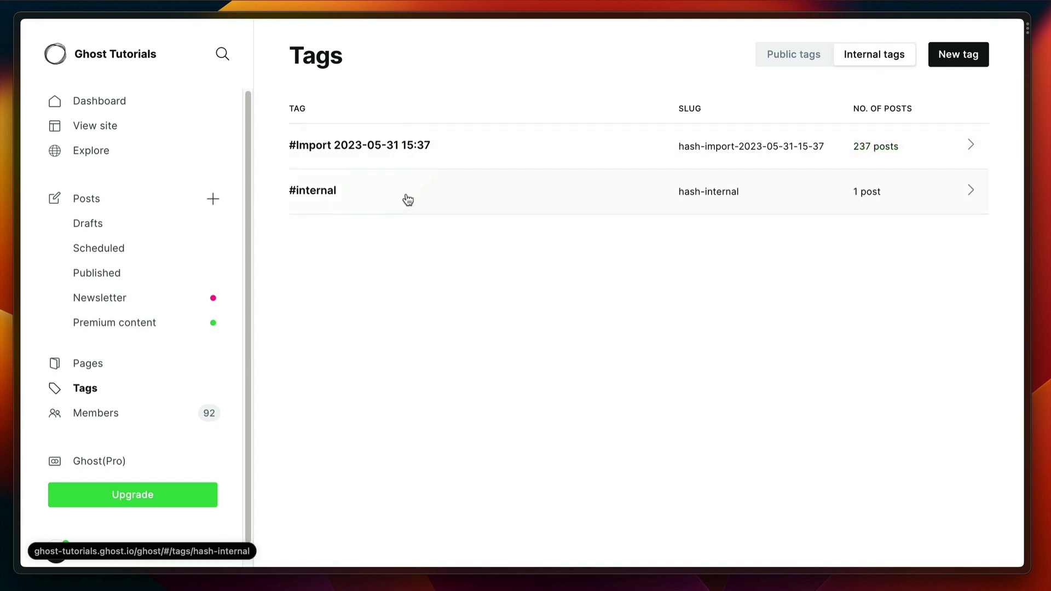
Step: Filter the Posts list by the #internal tag to show only "How to access your creativity on demand"
left_click(125, 198)
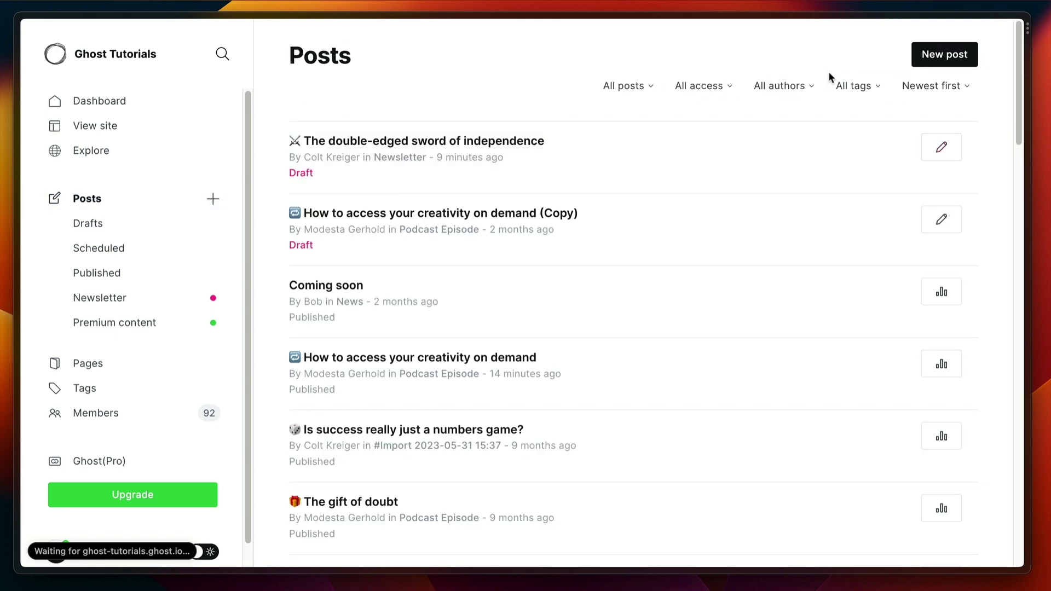
left_click(849, 86)
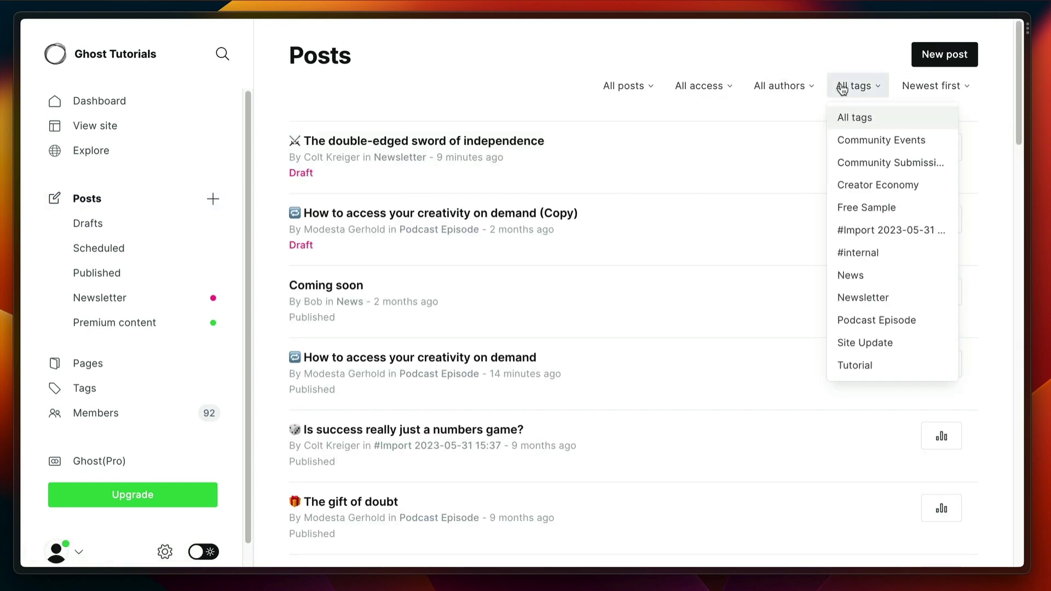
left_click(858, 252)
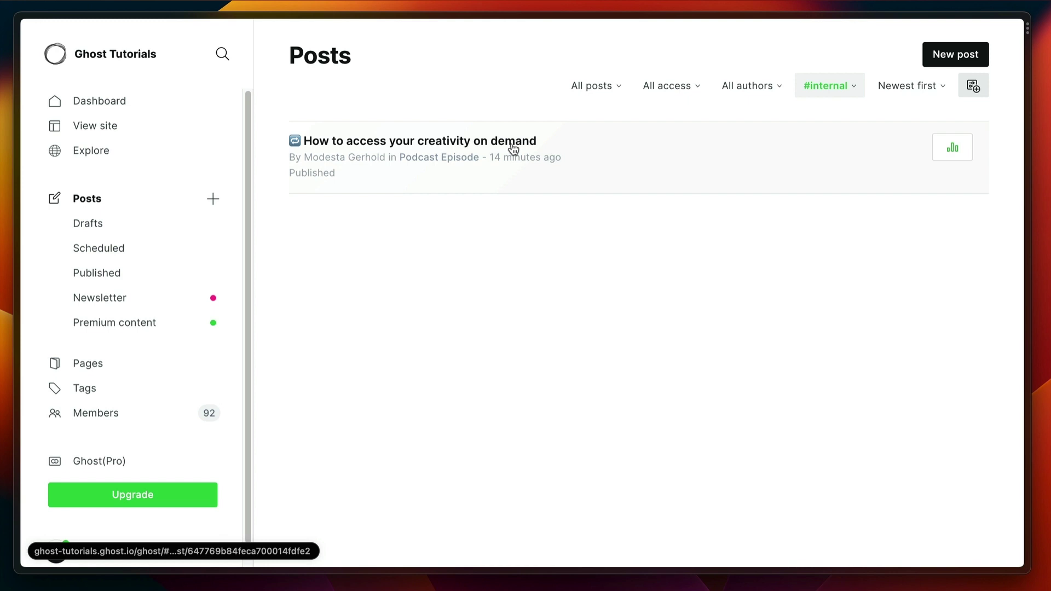